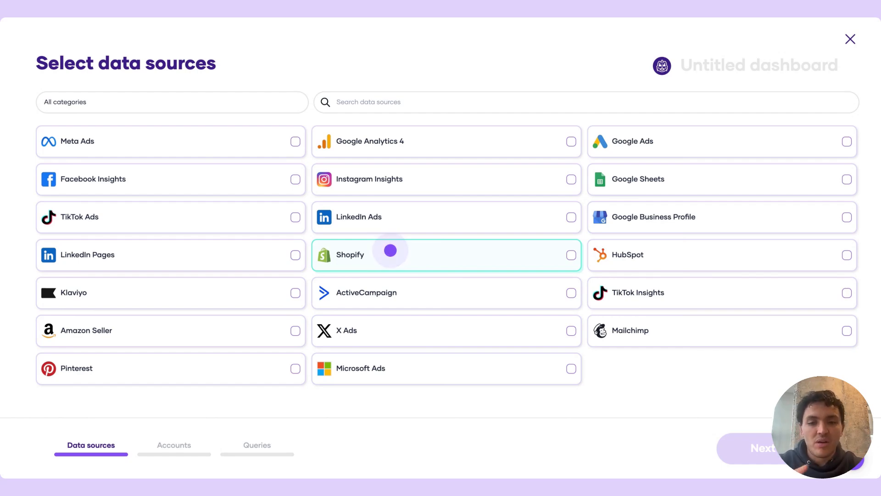
Select Shopify as the data source, name the dashboard E-commerce, and open the Shopify account selection.
left_click(394, 249)
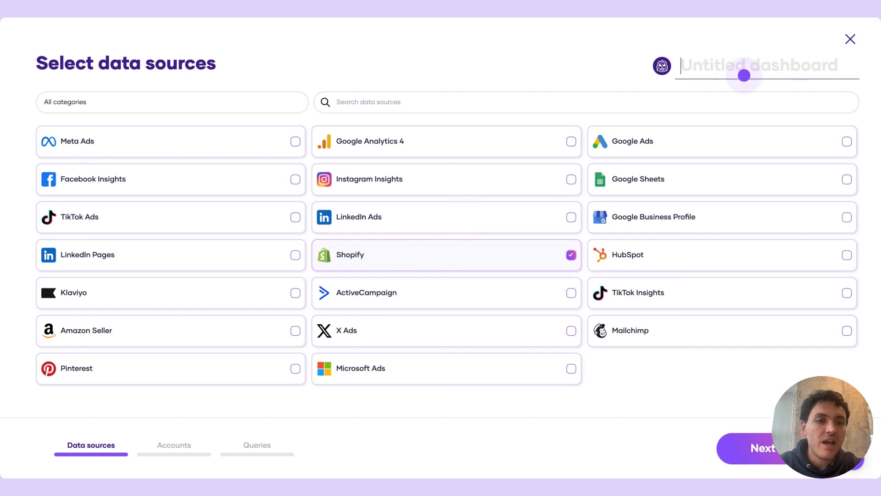
type("E-commerce")
left_click(761, 435)
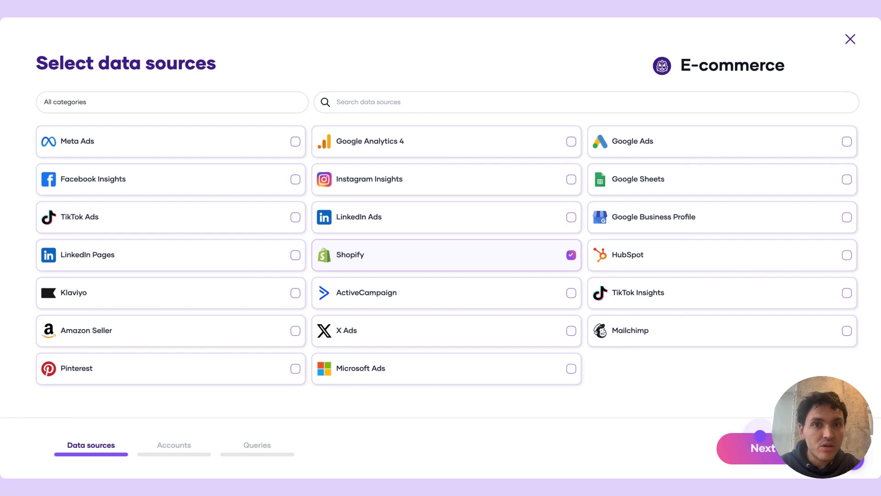
left_click(760, 435)
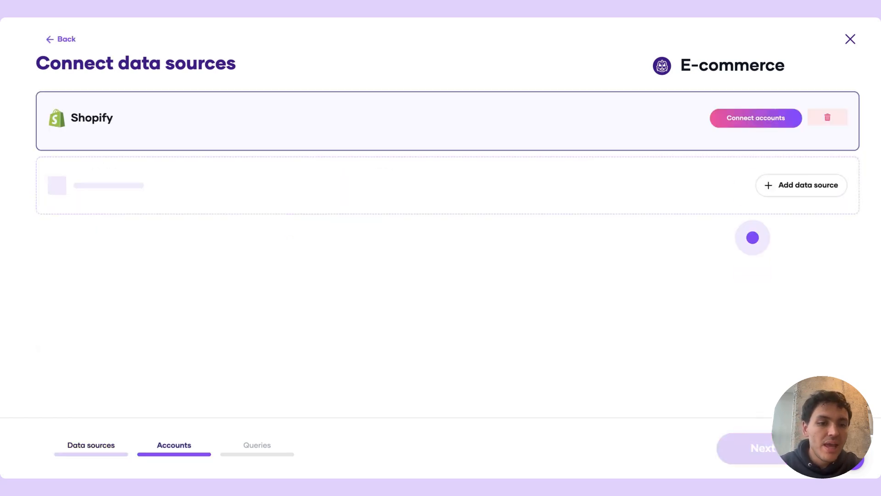
left_click(749, 118)
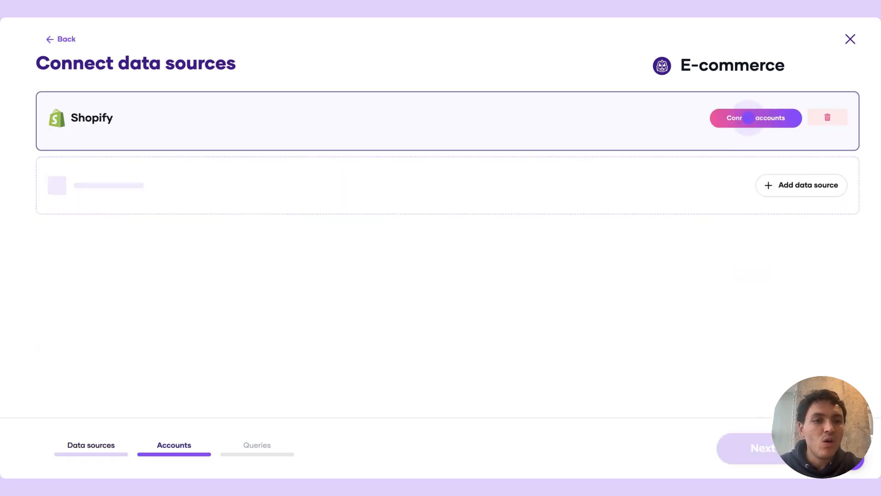
View how a new Shopify store is added, from Shopify authorization to the Porter Metrics listing in the Shopify App Store.
left_click(372, 118)
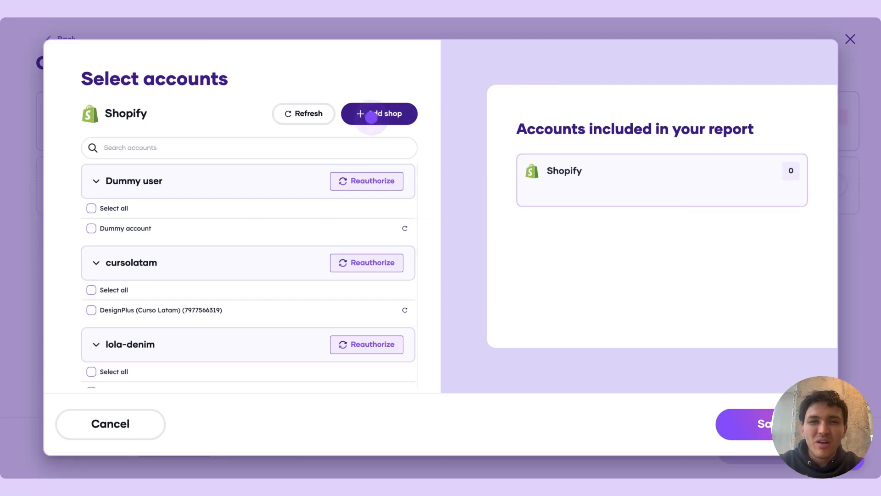
left_click(416, 204)
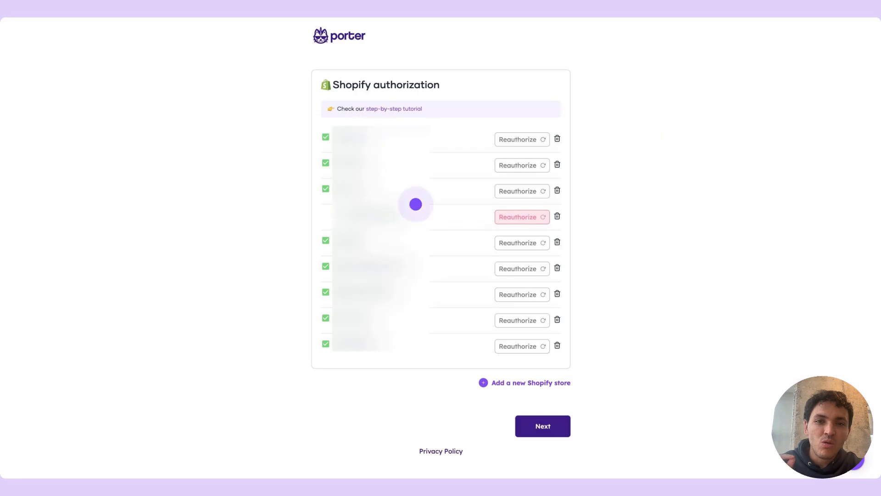
left_click(506, 382)
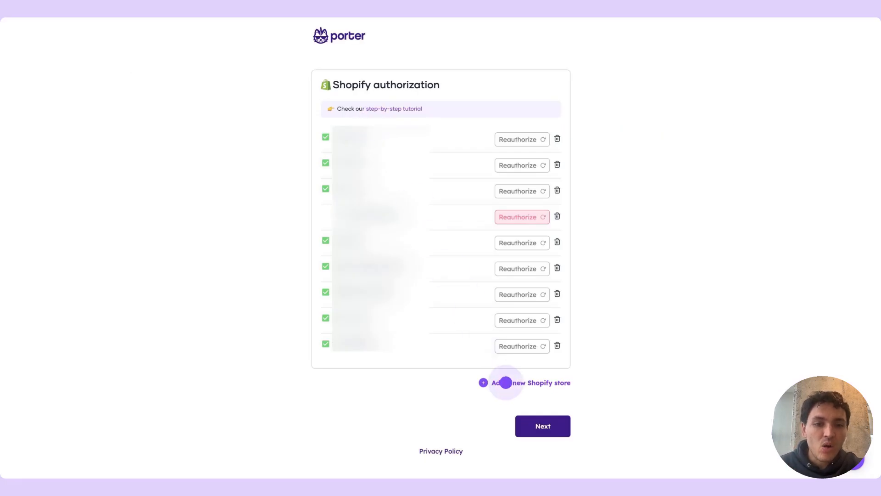
left_click(210, 221)
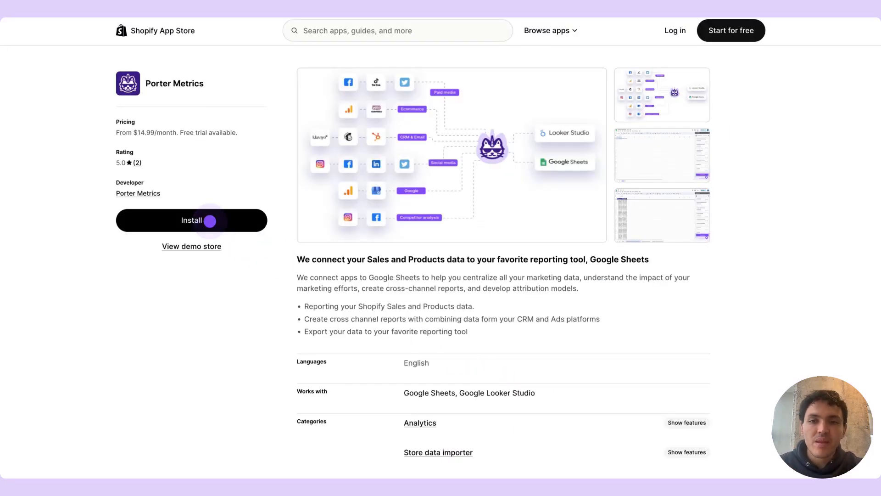
left_click(209, 221)
left_click(210, 221)
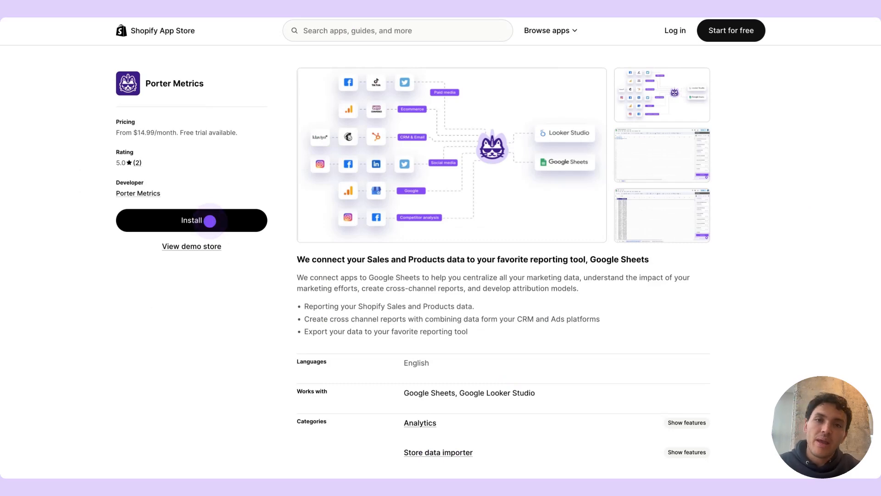
left_click(210, 221)
left_click(209, 221)
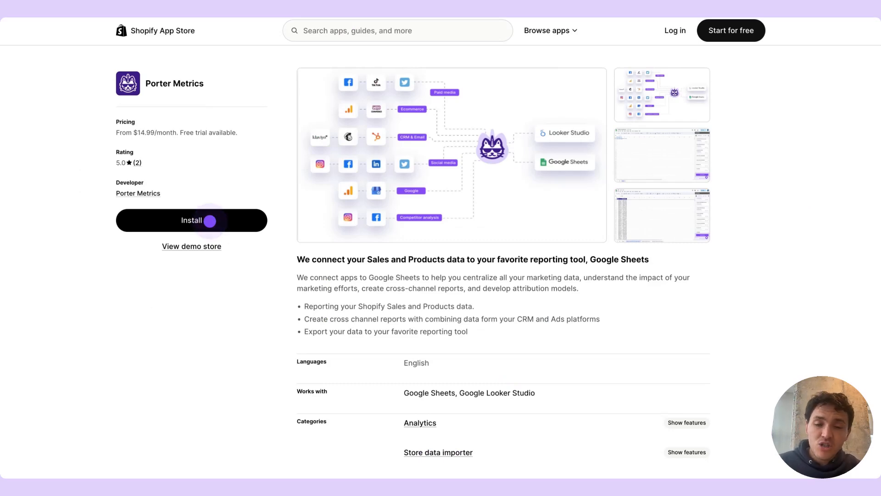
left_click(210, 221)
left_click(209, 221)
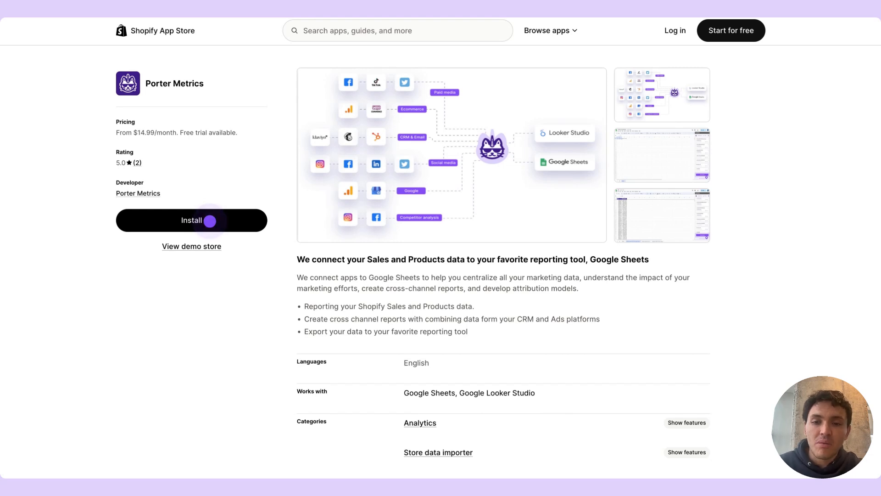
left_click(601, 230)
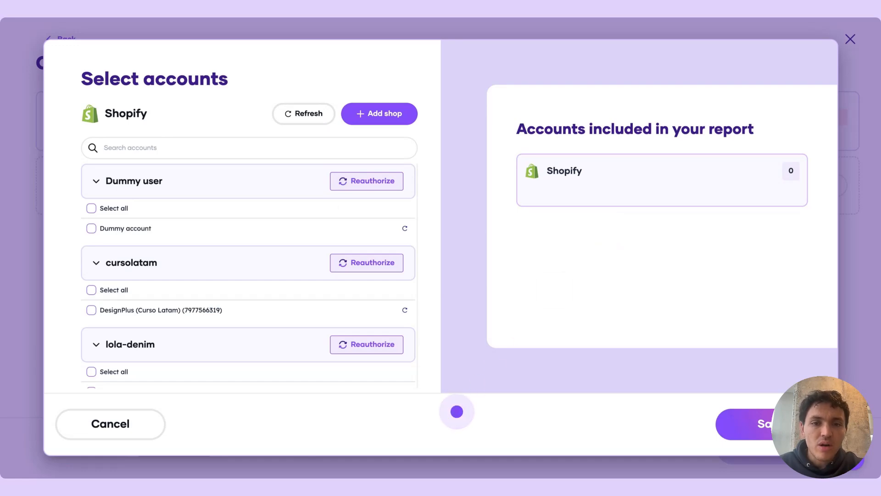
Include the Honma Golf Shopify account in the report, save the selection, and proceed to the queries.
scroll(138, 311, "down", 5)
left_click(91, 295)
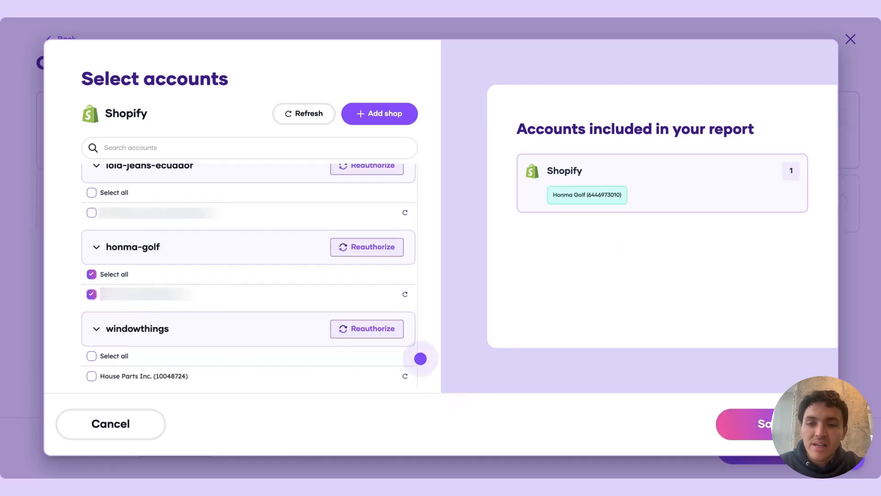
left_click(735, 416)
left_click(765, 448)
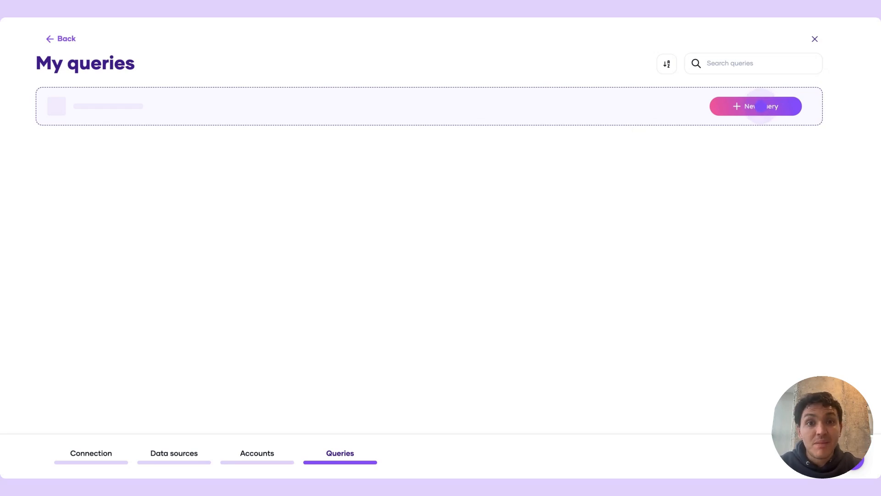
Create a new query and set its BigQuery destination to the Marketing data project with dataset location US (Multi-region).
left_click(761, 107)
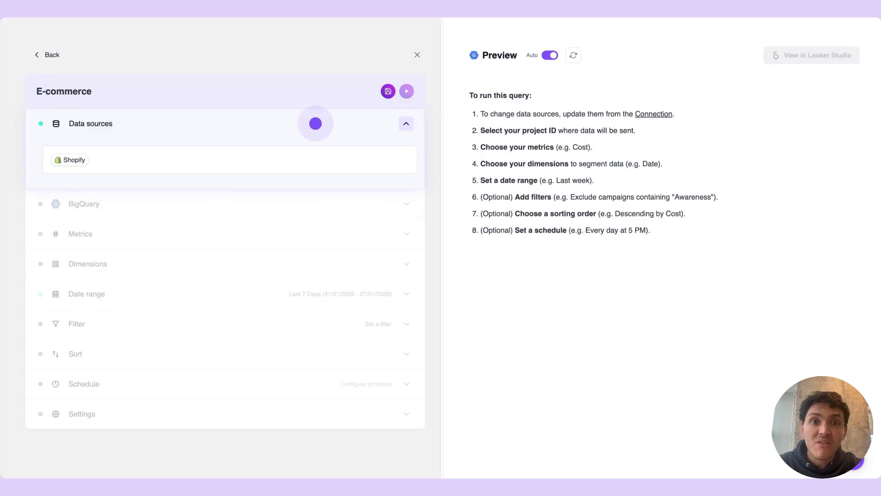
left_click(294, 124)
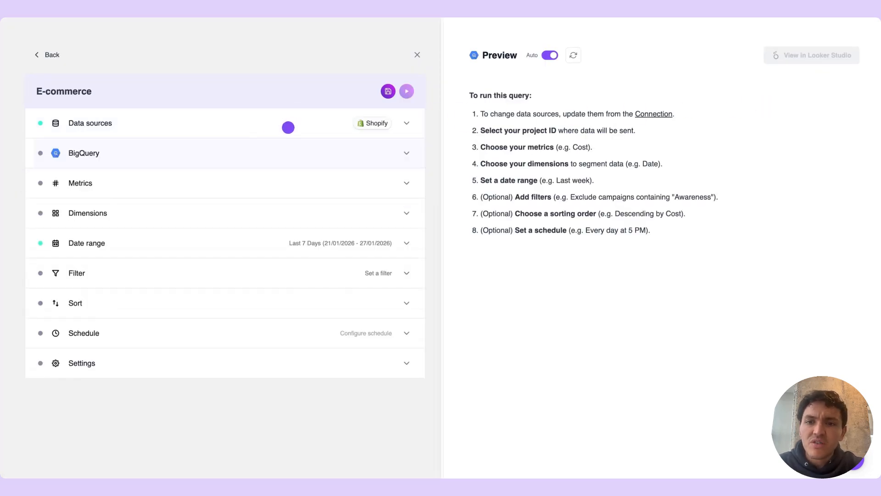
left_click(241, 153)
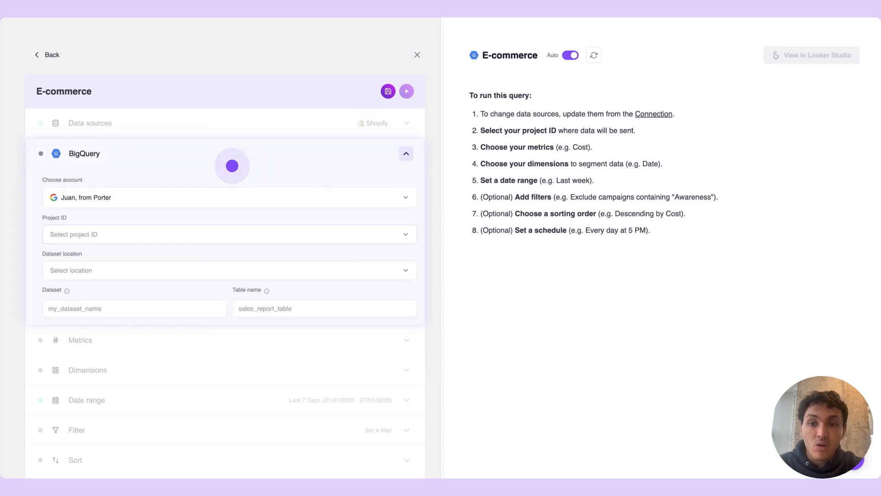
left_click(185, 234)
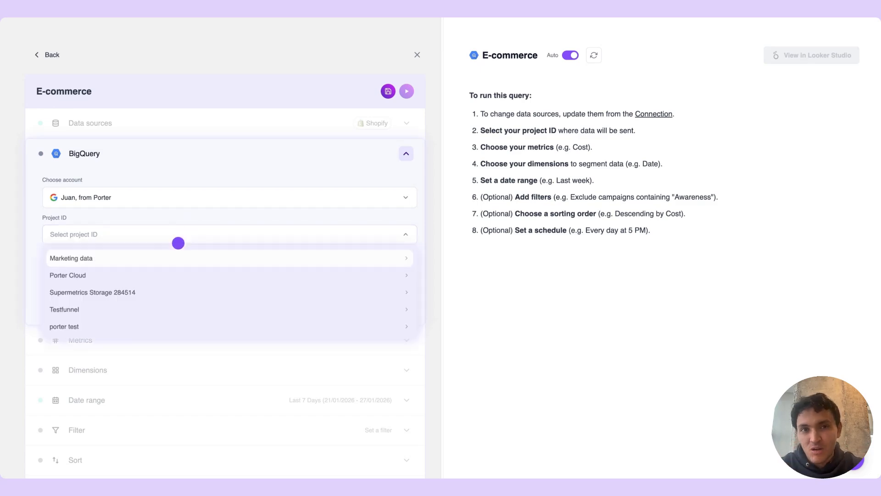
left_click(171, 252)
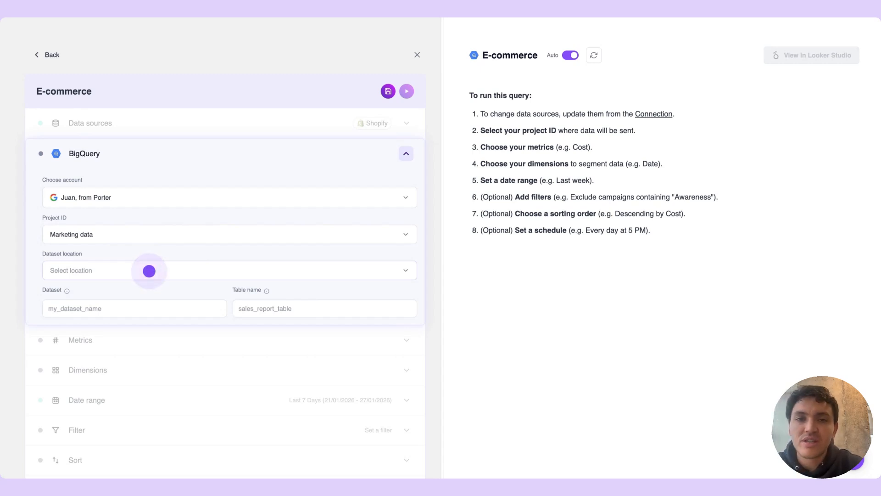
left_click(149, 271)
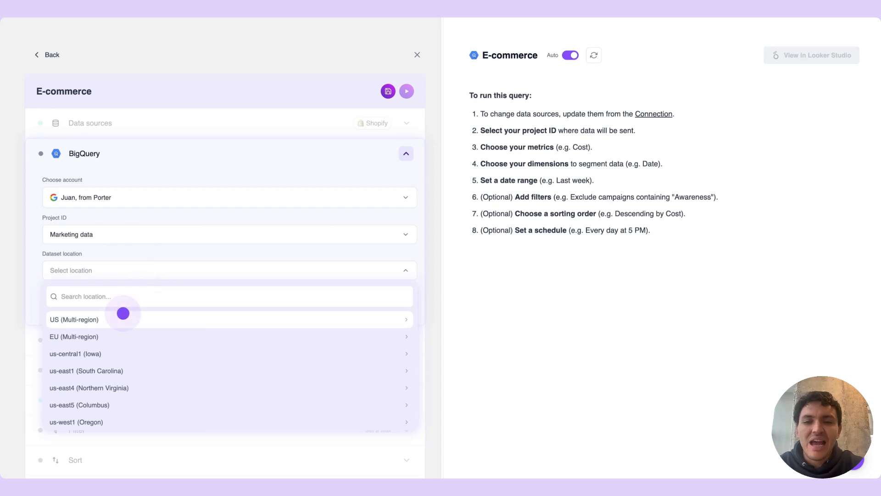
left_click(122, 313)
Set the BigQuery dataset to marketing_data and the table name to shopify_products, and collapse the destination settings.
left_click(111, 308)
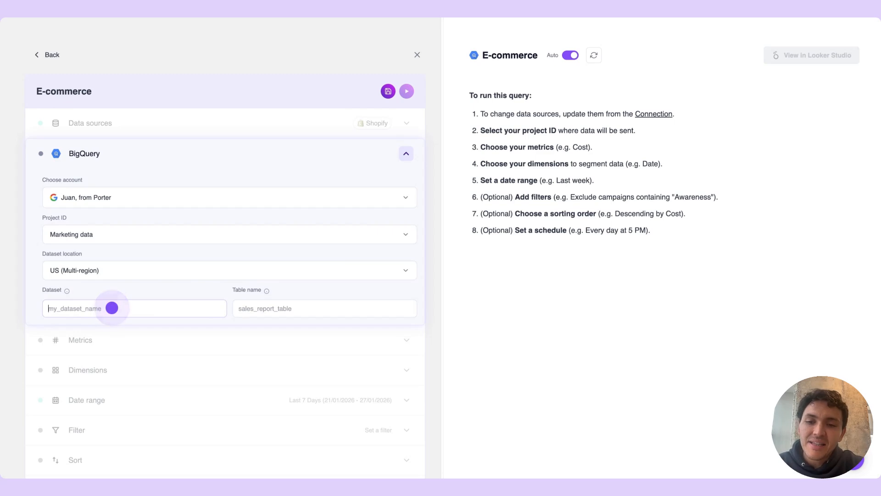
type("marketing_data")
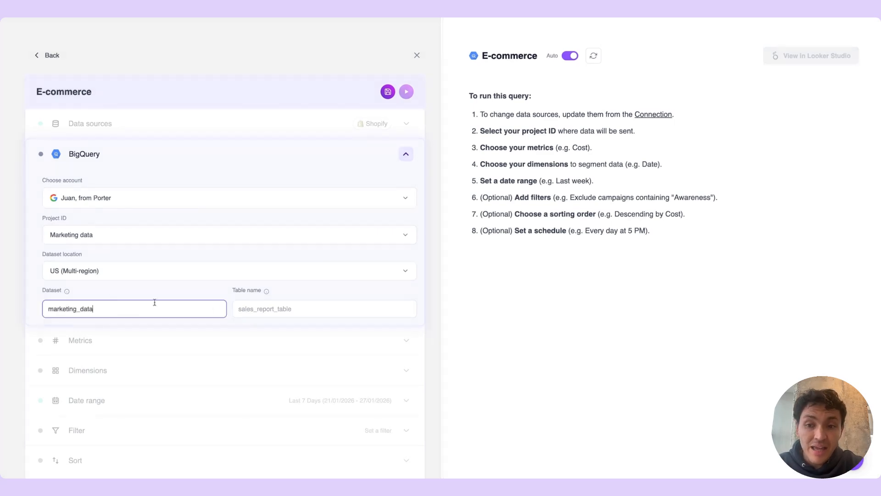
left_click(252, 312)
type("shopify_products")
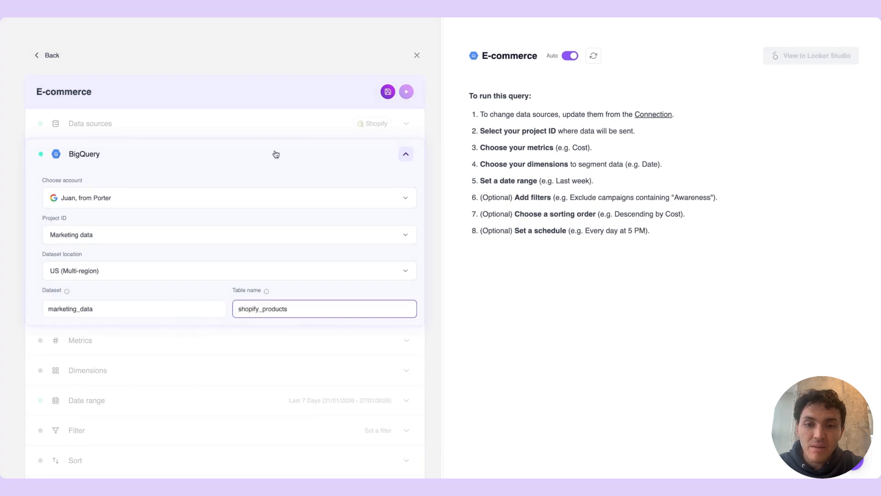
left_click(275, 153)
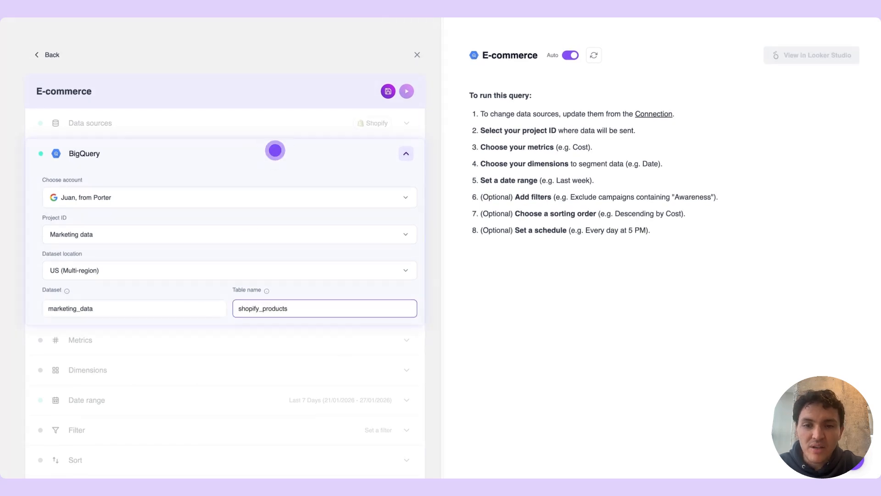
left_click(275, 150)
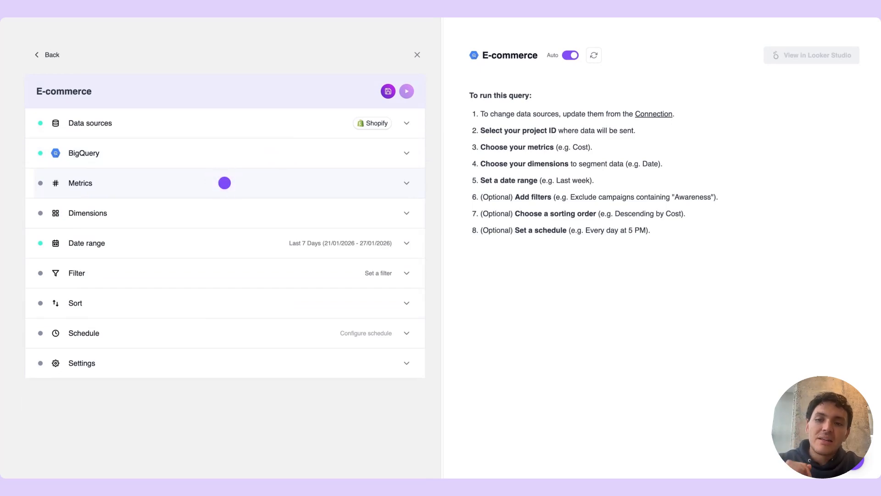
Add the metrics Total Sales, Net Sales and Gross Sales to the query.
left_click(224, 183)
left_click(225, 183)
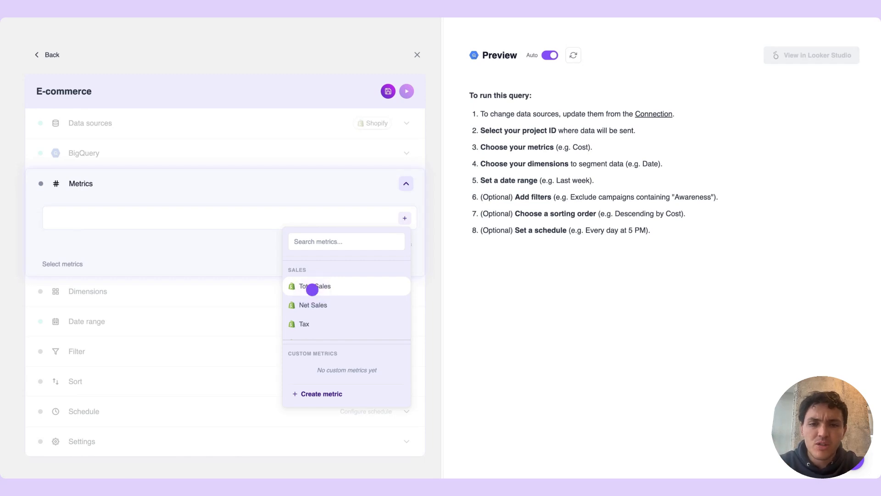
left_click(312, 288)
left_click(317, 301)
left_click(326, 242)
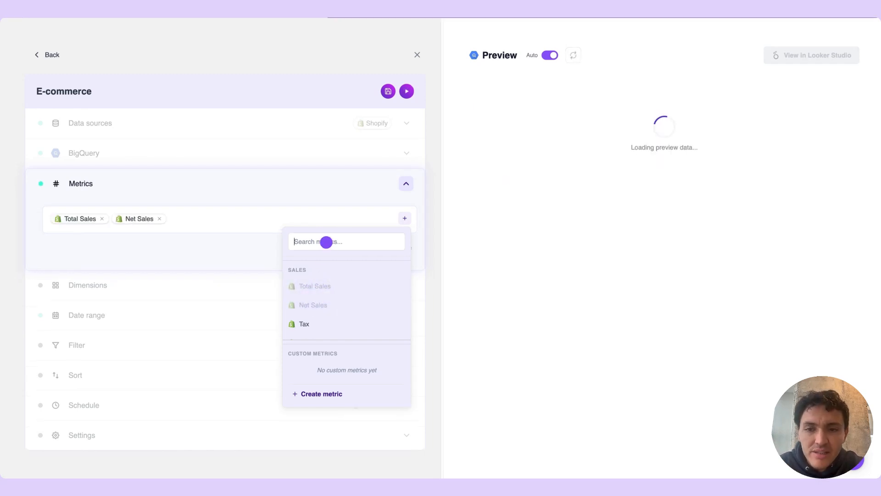
type("gross")
left_click(329, 284)
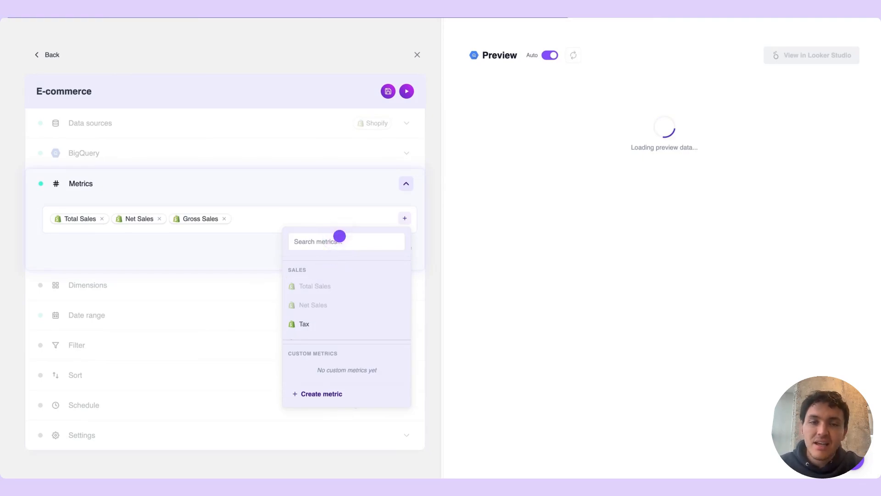
Add the New Customer Orders and Repeat Customer Orders metrics to the query.
left_click(339, 236)
type("orders")
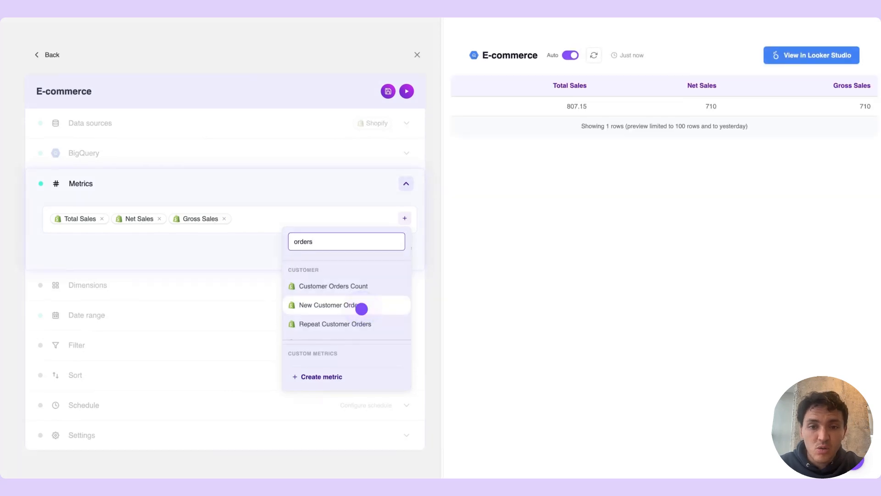
left_click(361, 307)
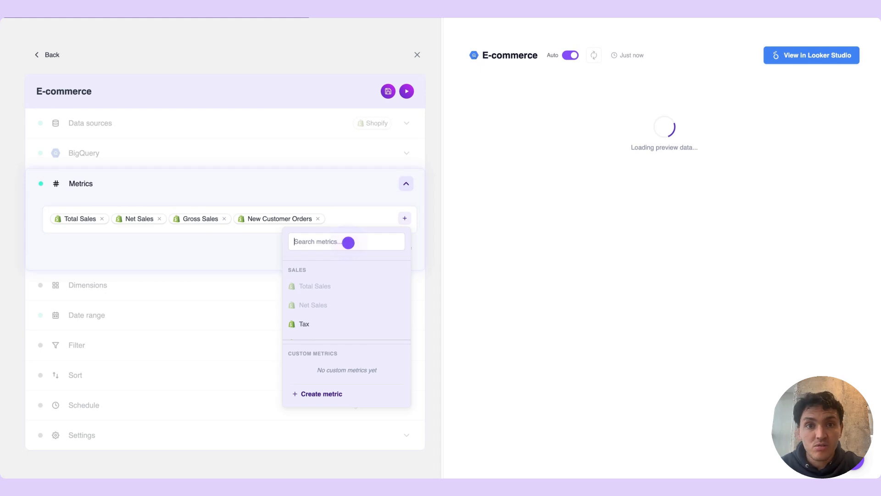
type("orders")
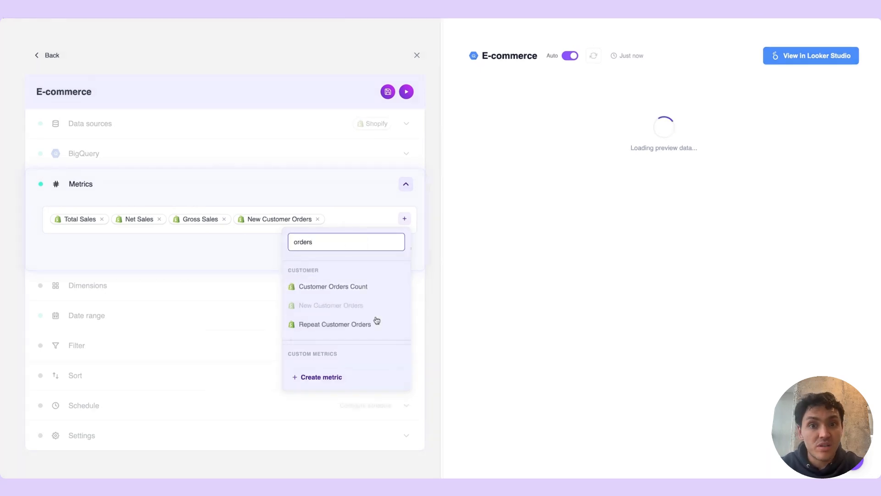
left_click(360, 322)
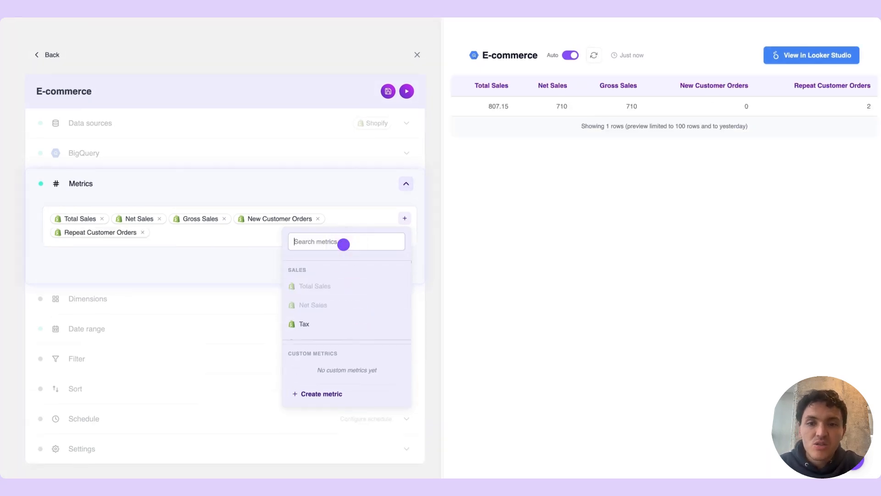
Add the Total Customers metric to the query and close the metric list.
type("customers")
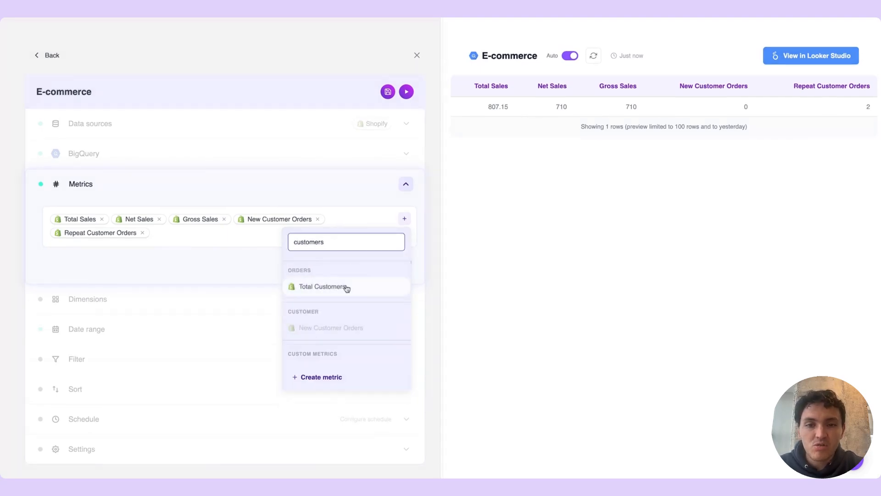
left_click(346, 287)
left_click(273, 237)
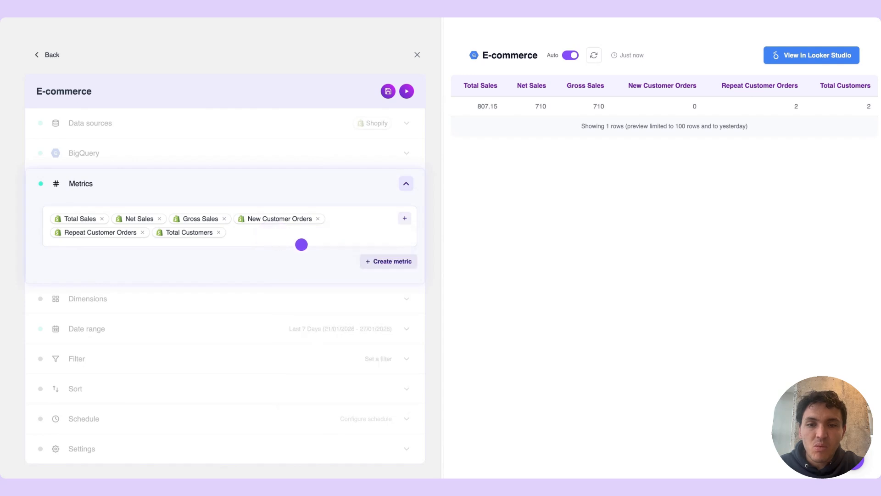
Start a new custom metric for the query and name it AOV.
left_click(379, 263)
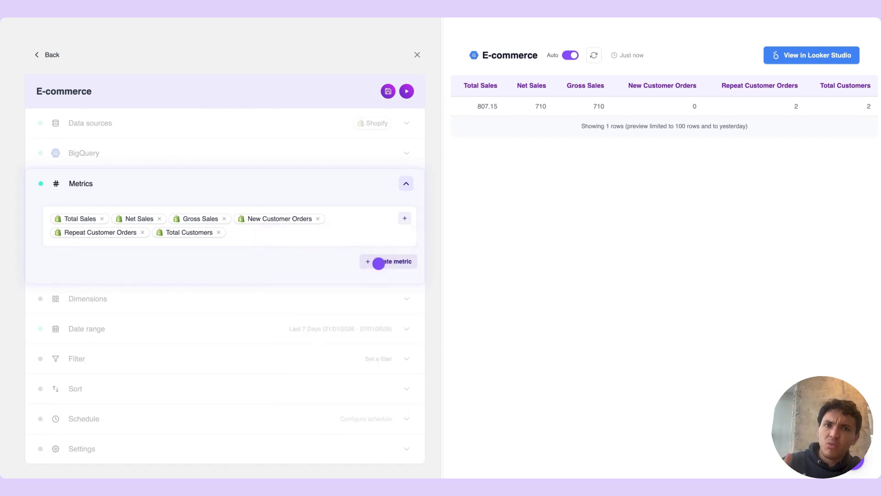
left_click(379, 263)
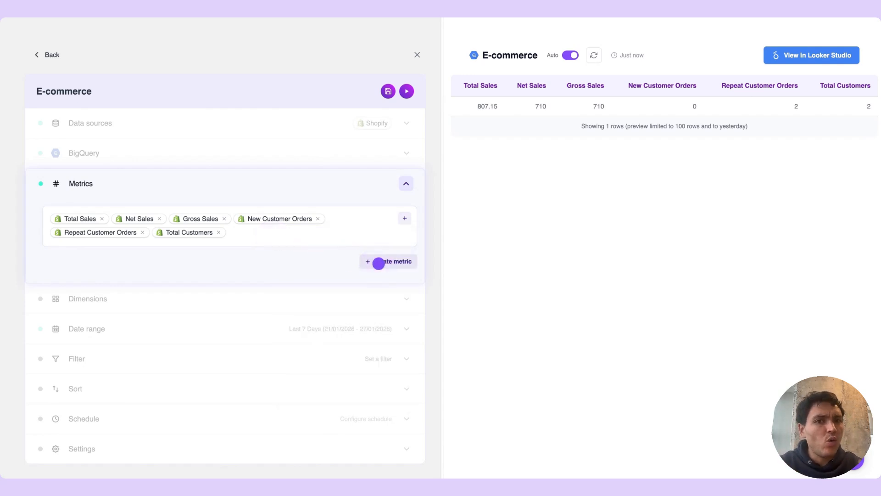
left_click(378, 264)
left_click(378, 263)
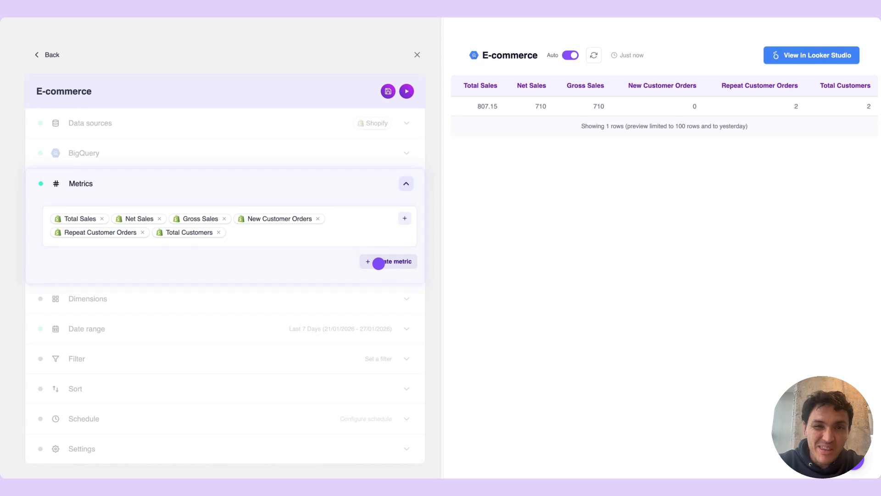
left_click(379, 263)
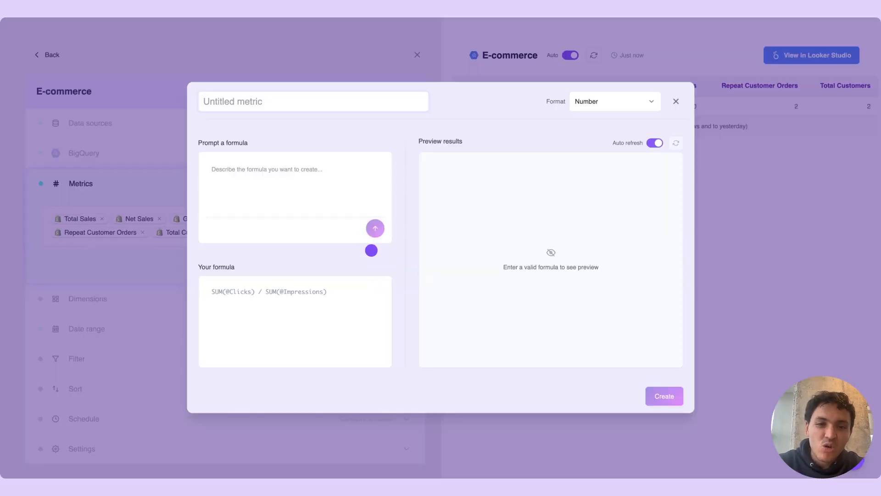
left_click(294, 106)
type("AOV")
Generate the AOV formula with the prompt "DIVIDE Total Sales BY Orders", using field references, and create the metric.
left_click(278, 194)
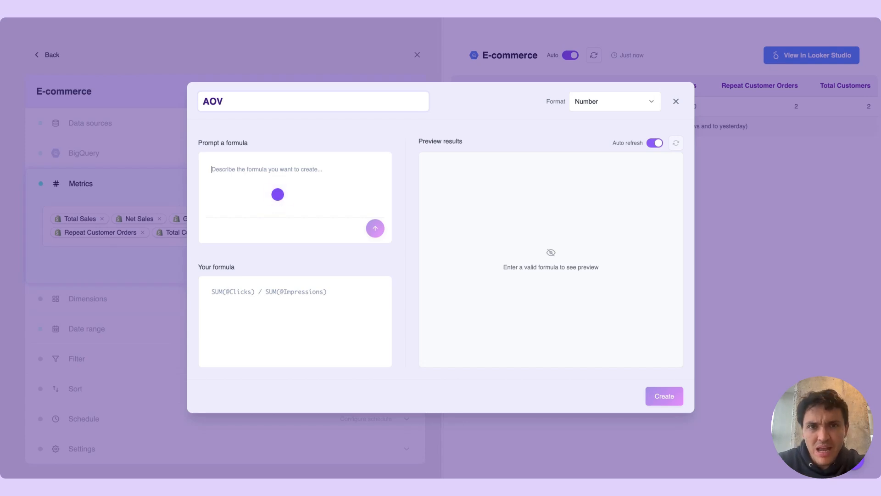
type("DIVIDE @")
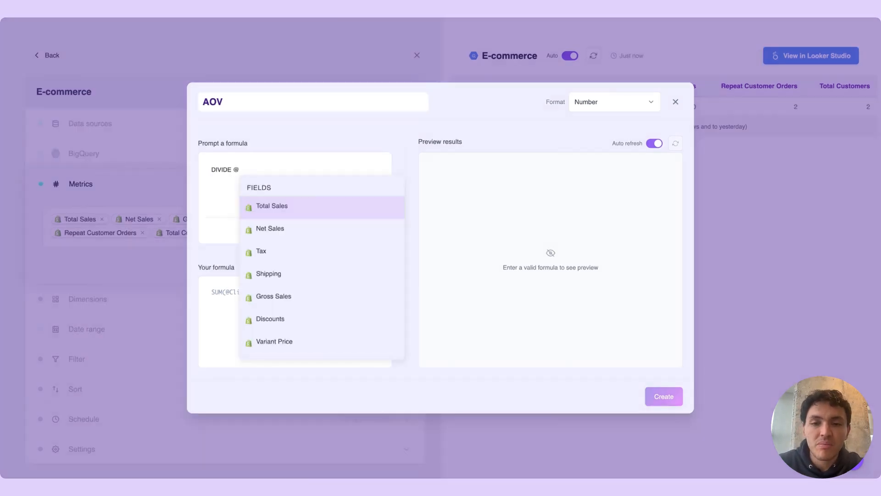
left_click(296, 205)
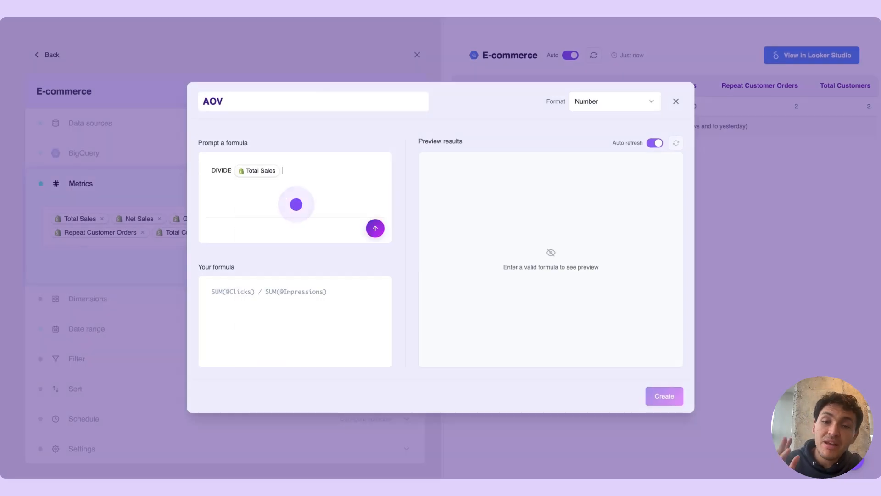
type("BY @")
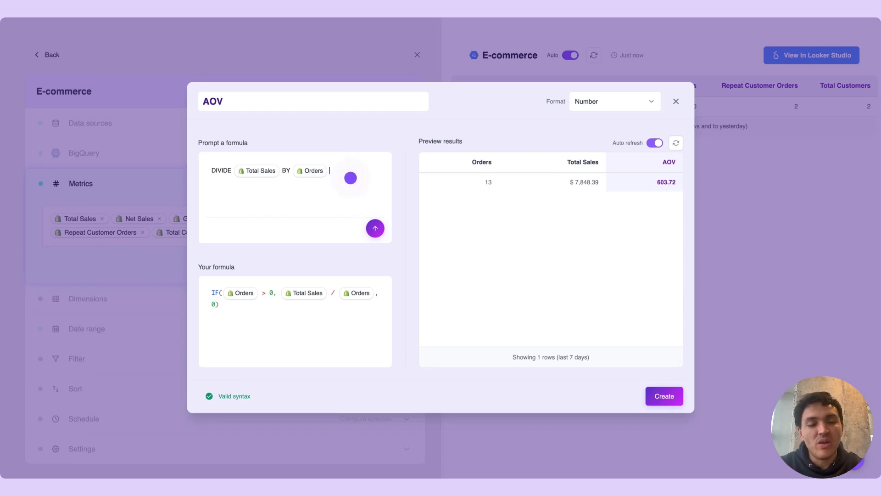
left_click(658, 397)
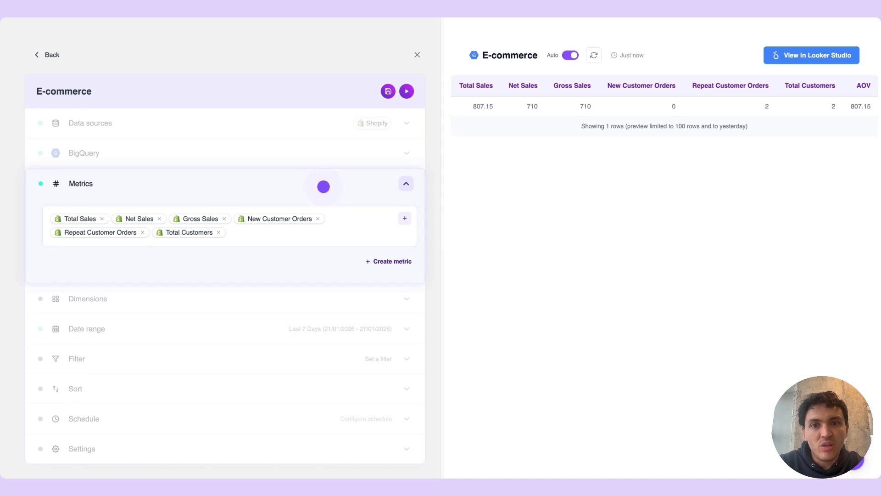
Collapse the metrics settings and add the Product Title and Product Tags dimensions to the query.
left_click(323, 187)
left_click(232, 206)
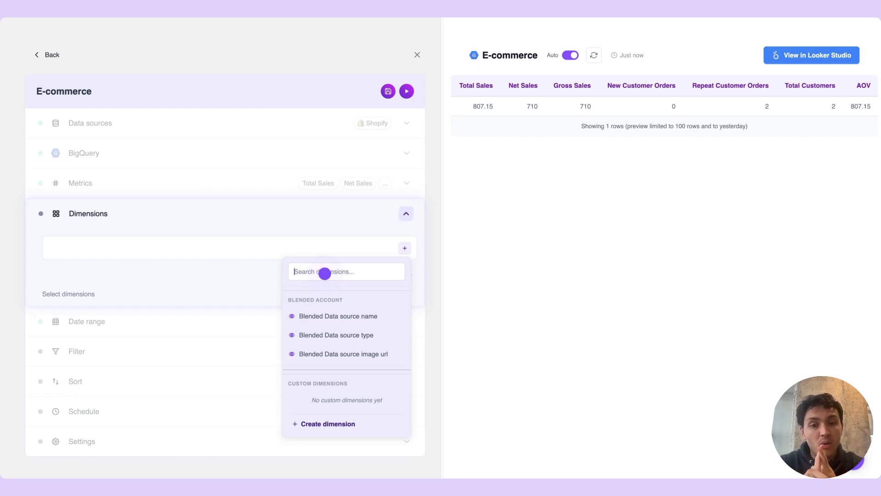
type("product ti")
left_click(343, 317)
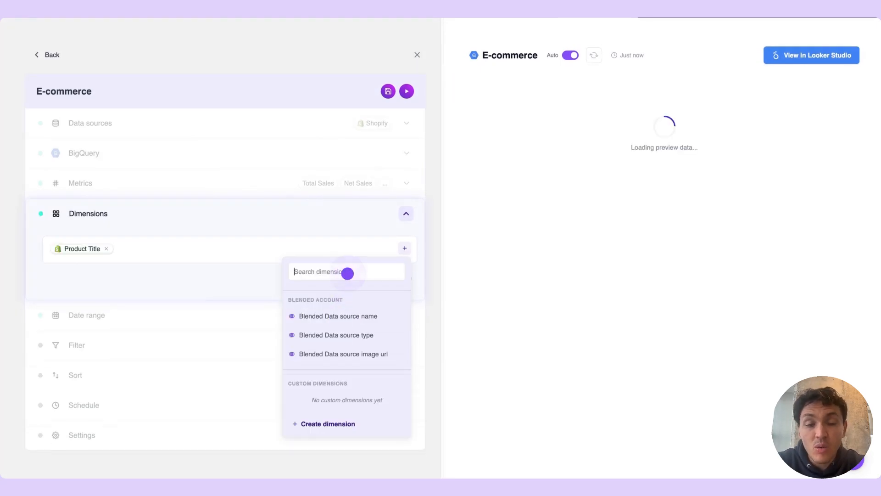
type("product")
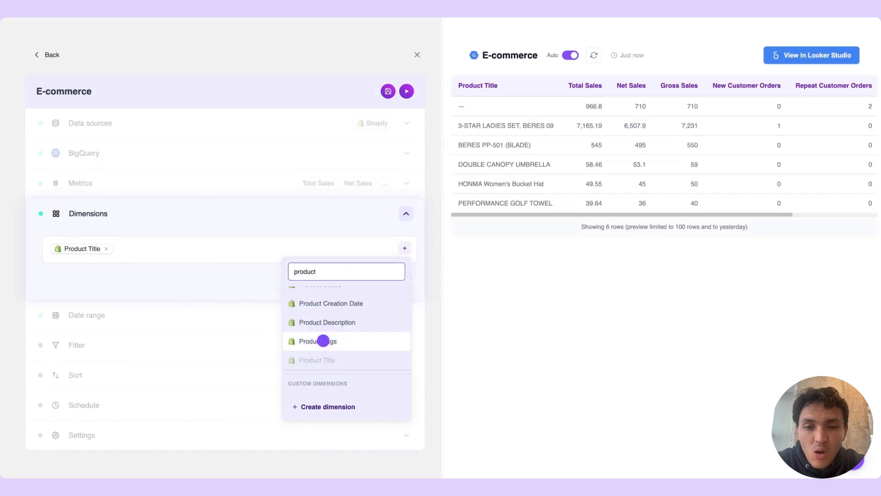
left_click(323, 341)
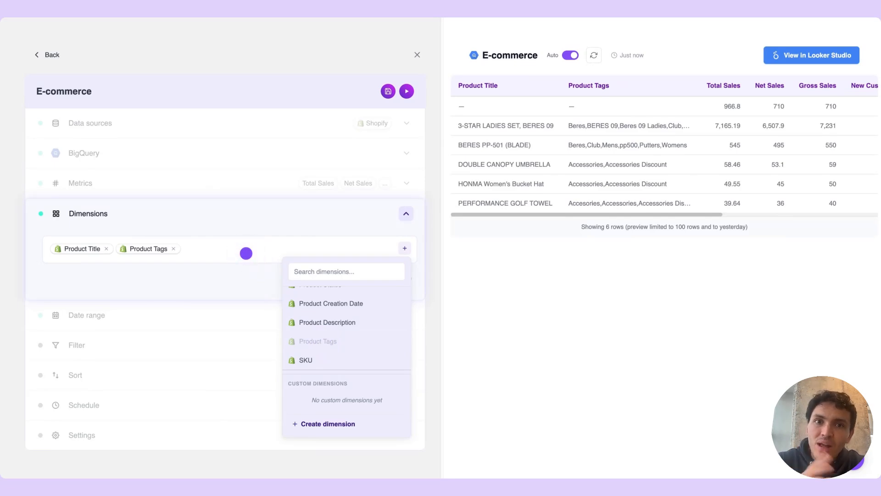
left_click(246, 253)
left_click(246, 216)
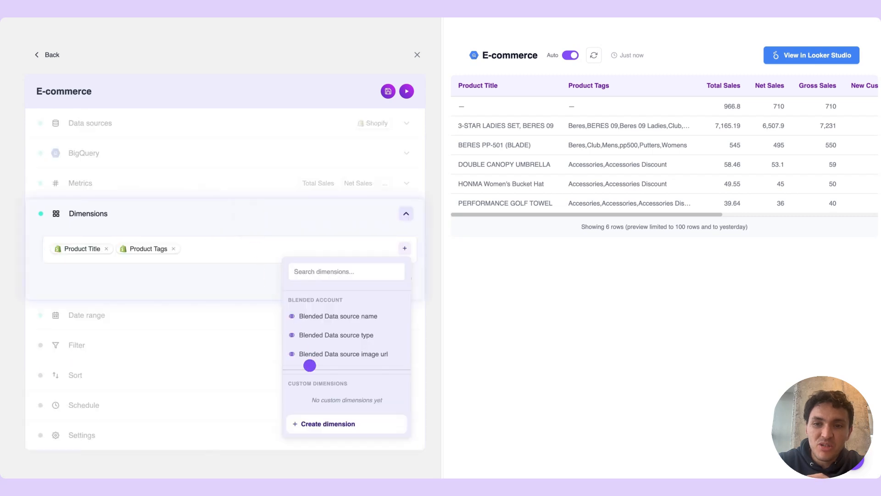
Start a new custom dimension and name it Discount type.
left_click(336, 424)
left_click(260, 102)
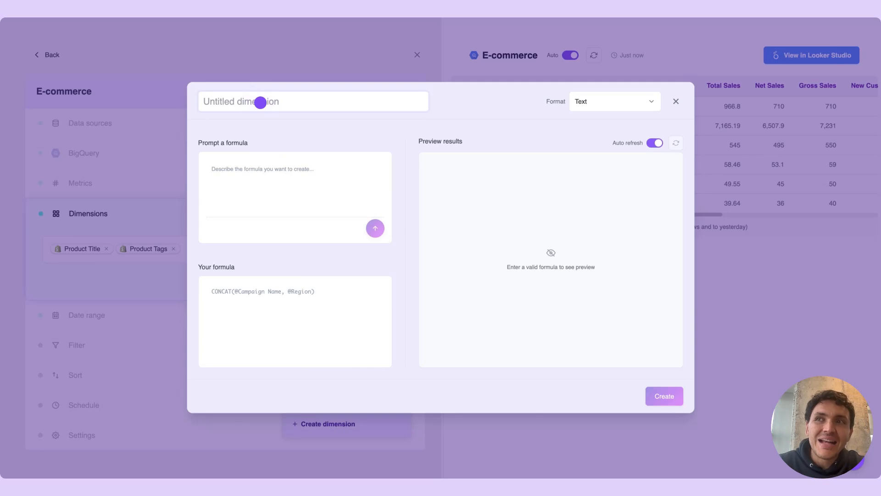
left_click(260, 102)
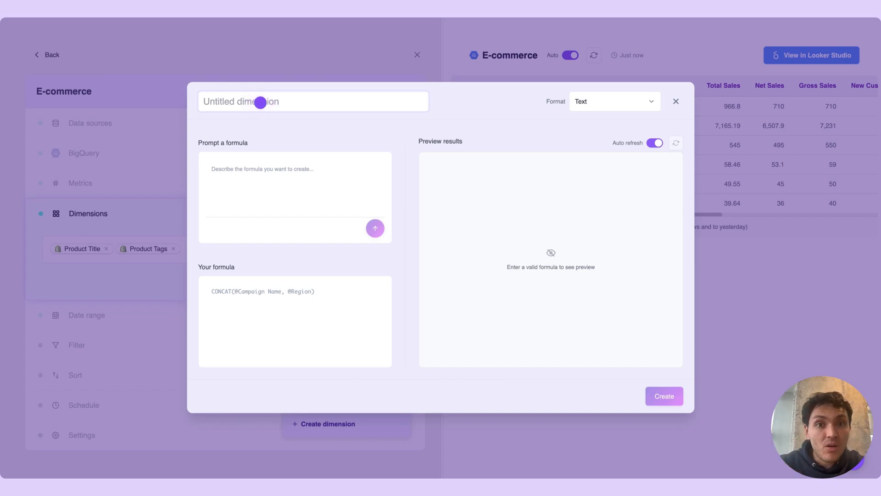
type("Discount type")
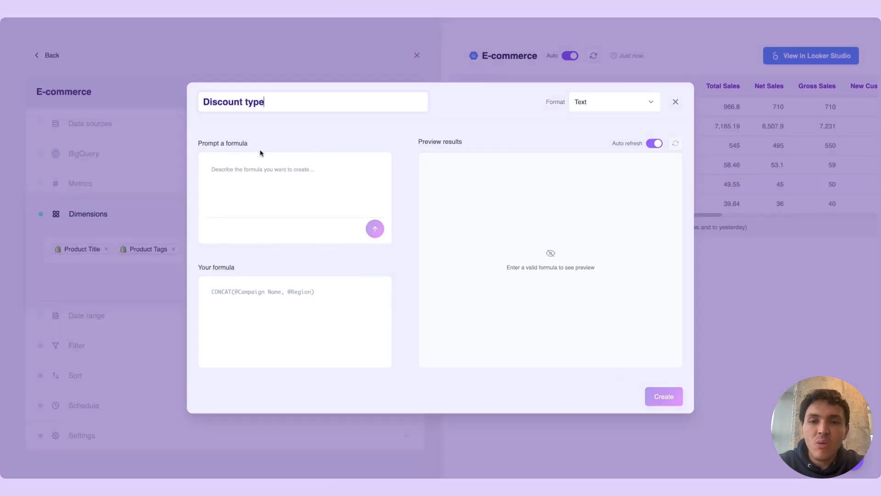
Create the dimension from the prompt "if Product Tags contain "Discount" tag as "Discount". Else "None"." and collapse the dimension settings.
left_click(264, 165)
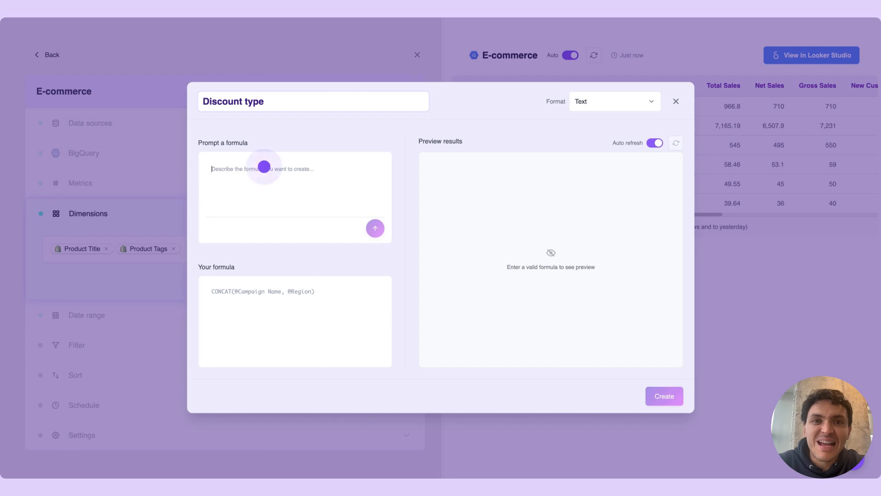
type("if @product ta")
left_click(292, 203)
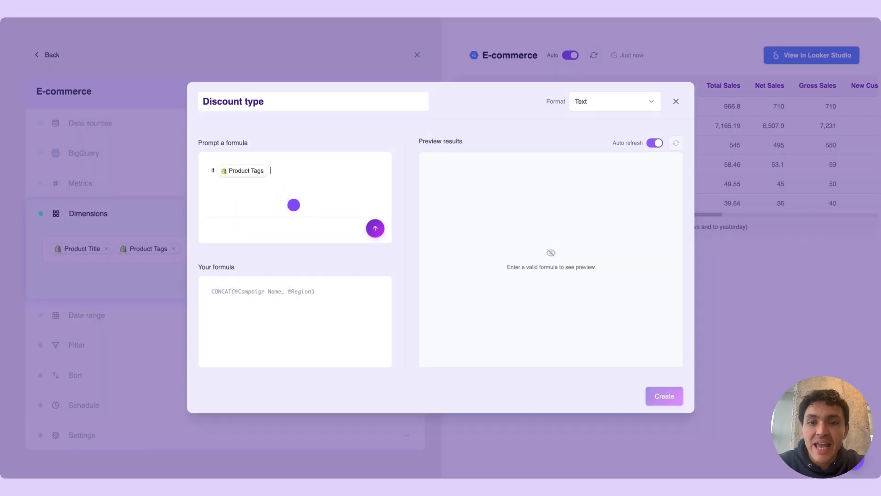
type("contain '")
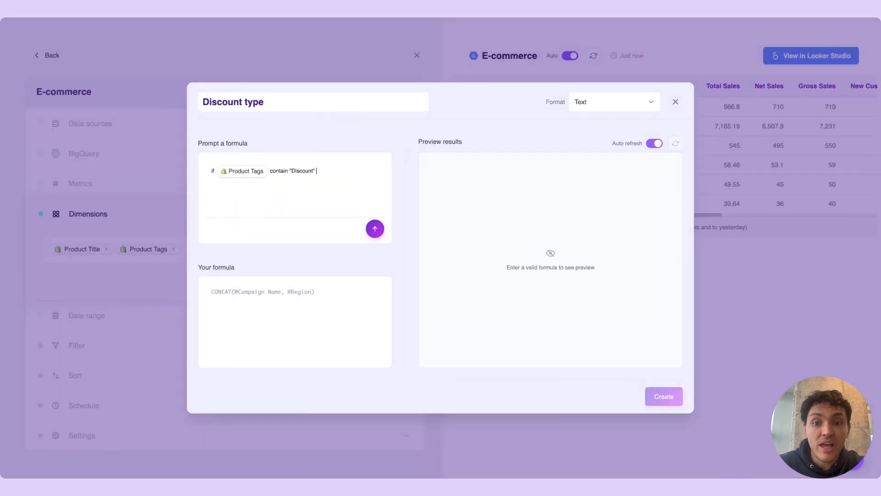
type("Discount\" tag as \"Discount\". Else \"None\".")
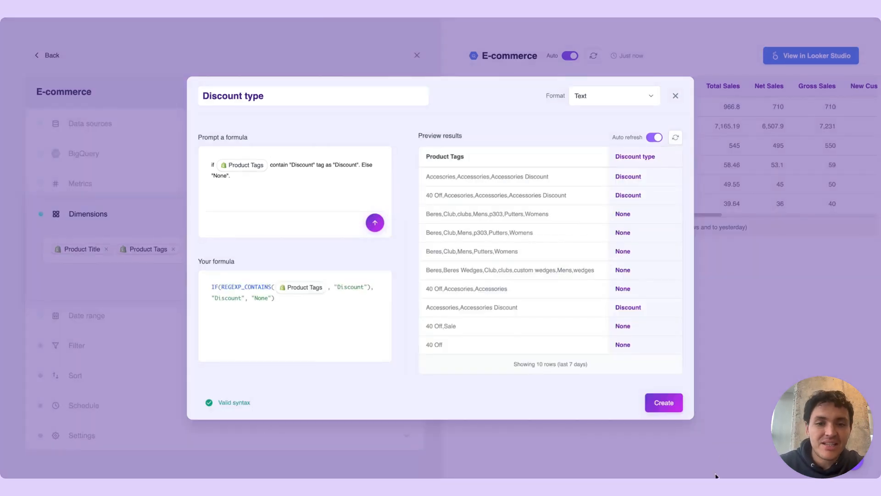
left_click(671, 410)
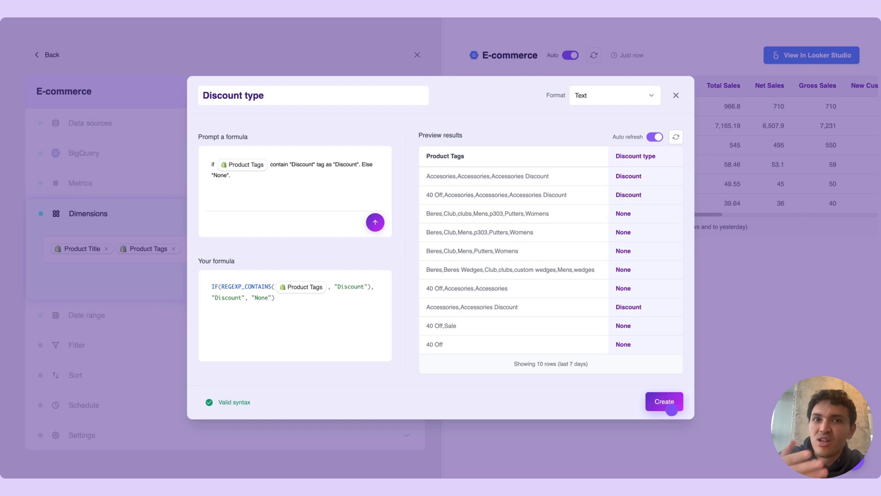
left_click(672, 410)
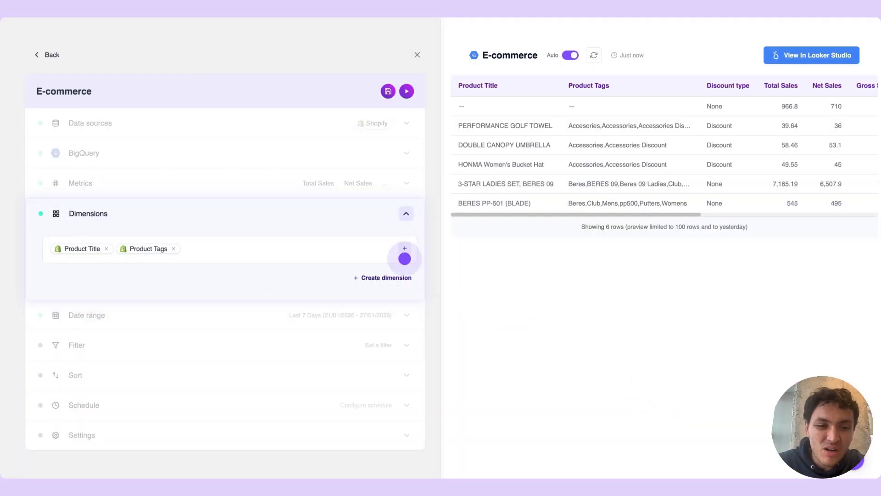
left_click(327, 215)
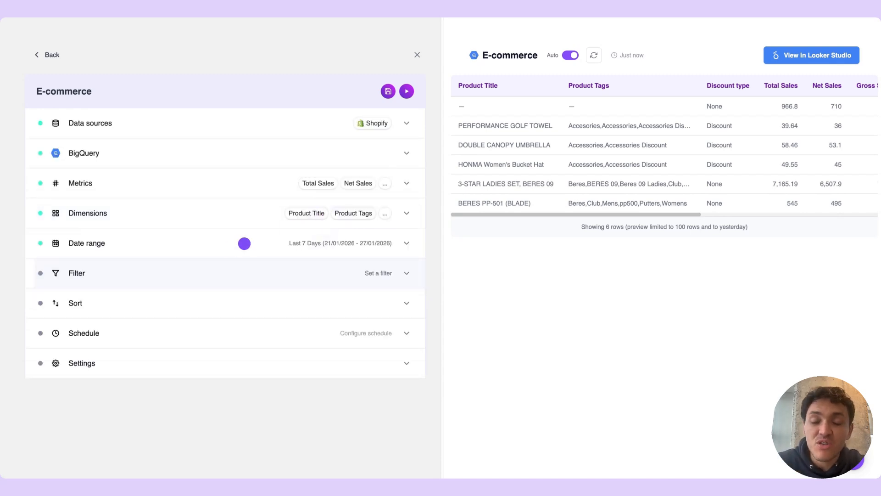
Add a filter that excludes rows whose Product Tags contain BERES, and collapse the filter settings.
left_click(182, 264)
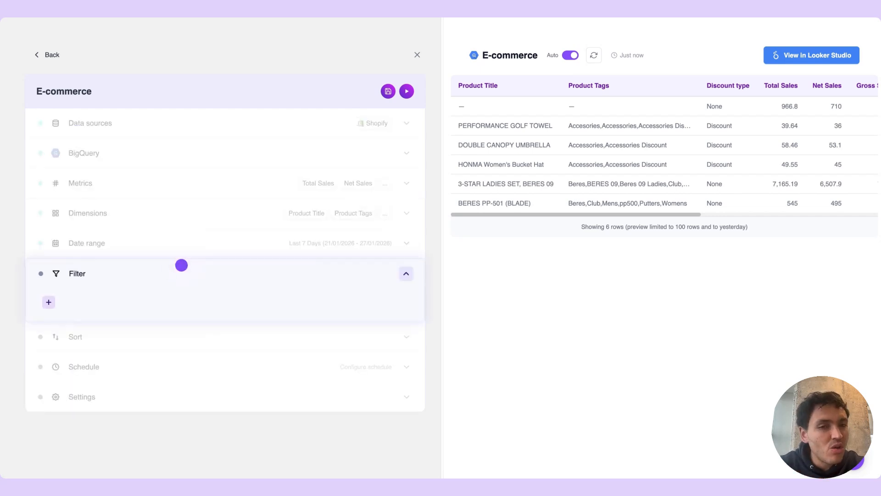
left_click(69, 303)
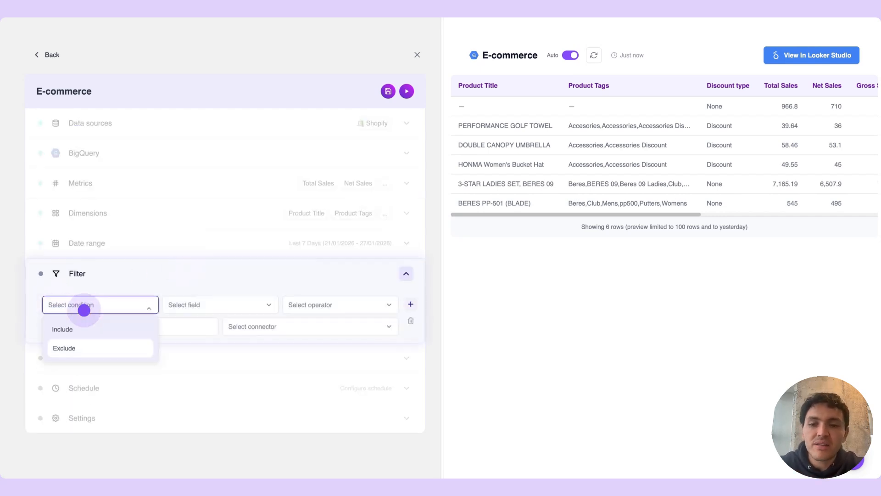
left_click(84, 346)
left_click(174, 306)
left_click(219, 347)
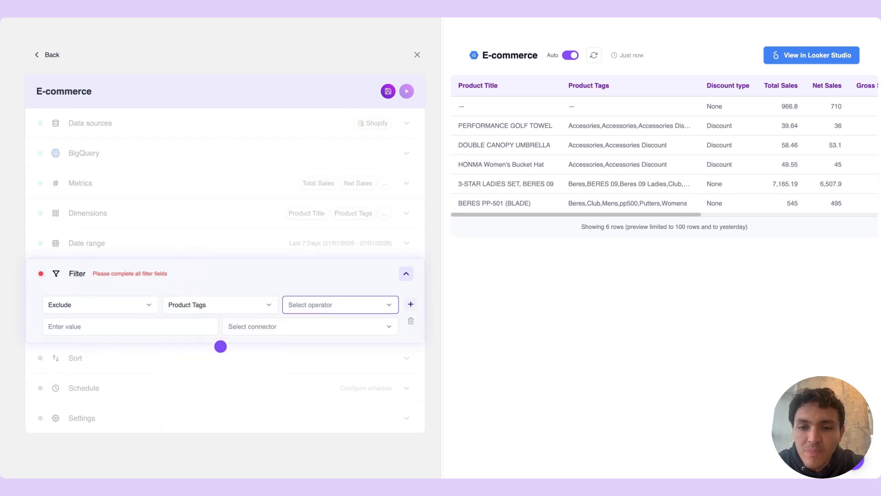
left_click(306, 308)
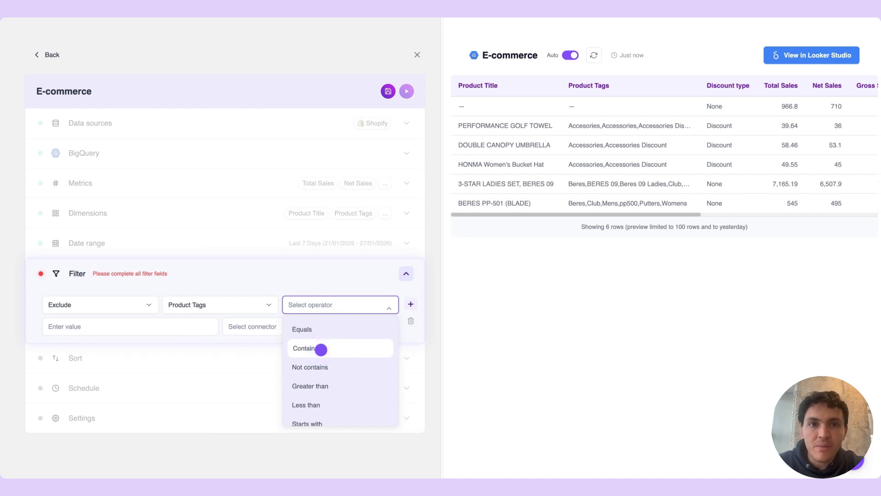
left_click(321, 349)
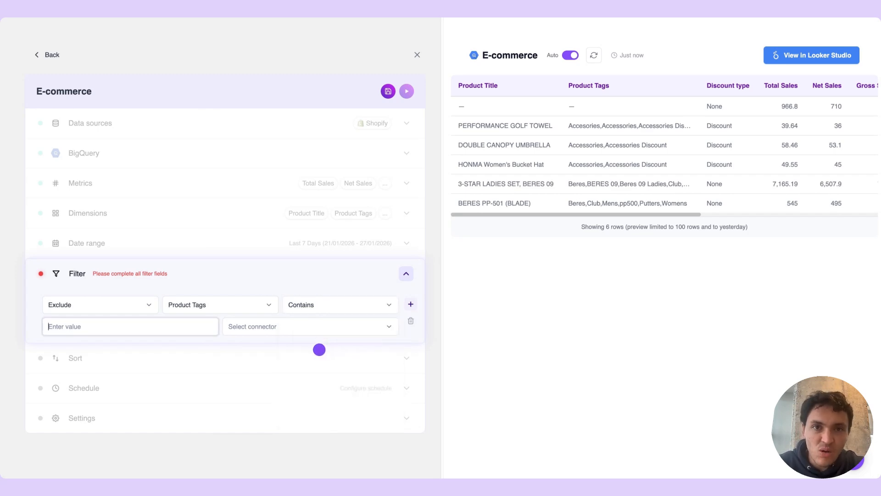
left_click(180, 329)
type("BERES")
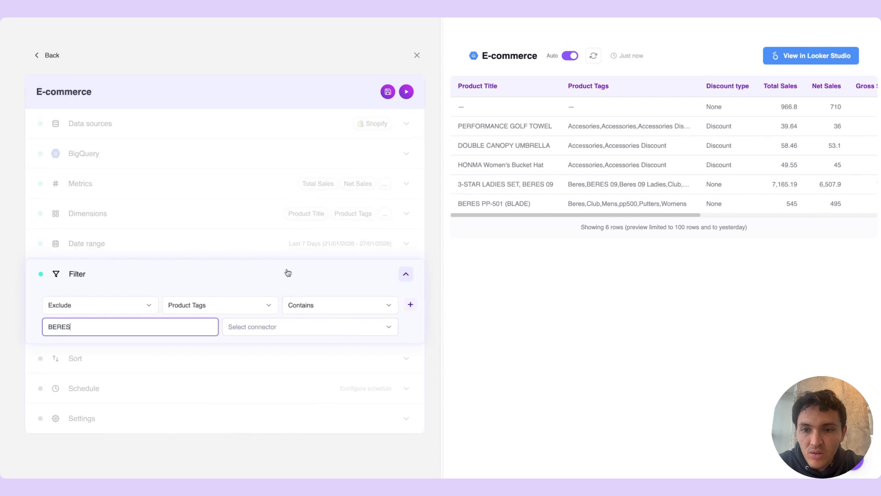
left_click(284, 270)
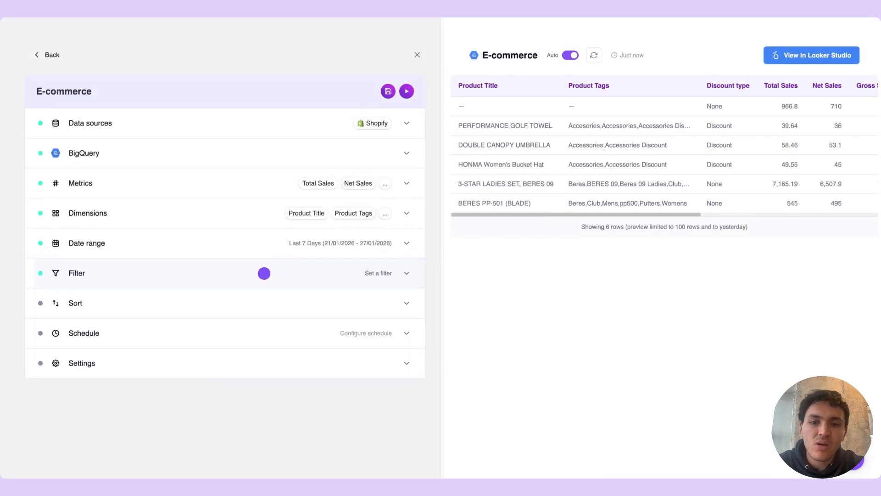
Sort the query by Total Sales in descending order and collapse the sort settings.
left_click(224, 301)
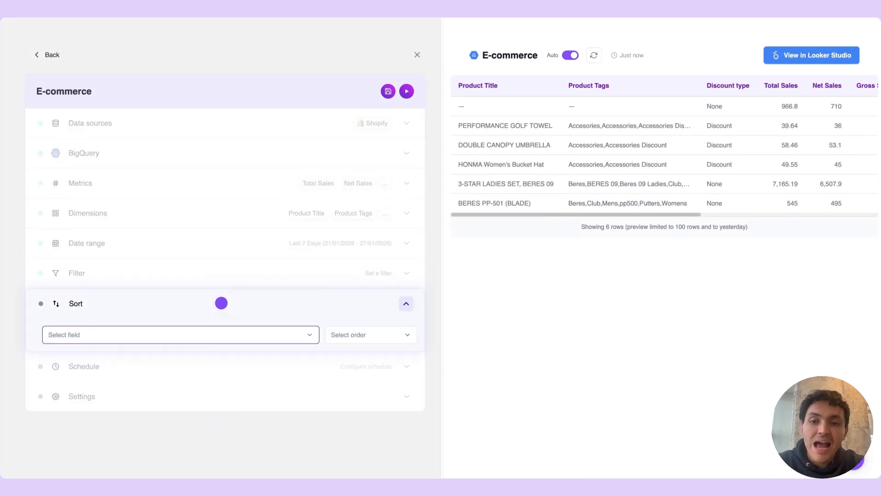
left_click(195, 330)
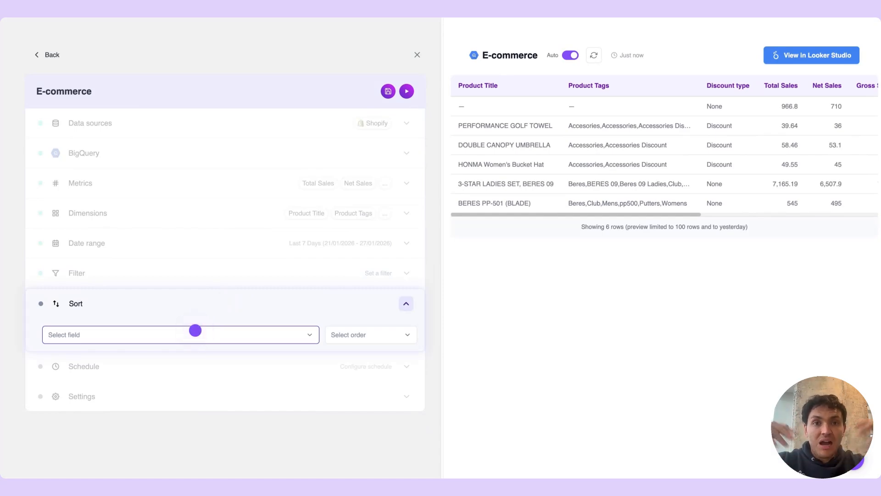
left_click(195, 330)
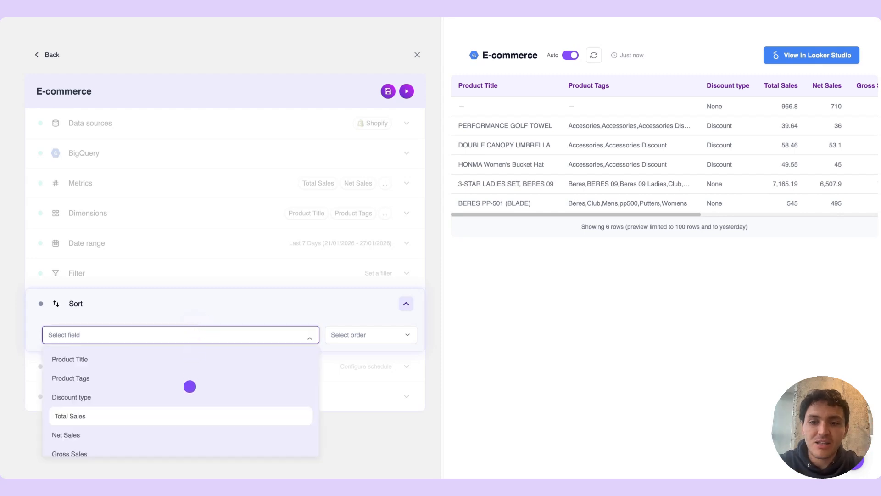
left_click(187, 420)
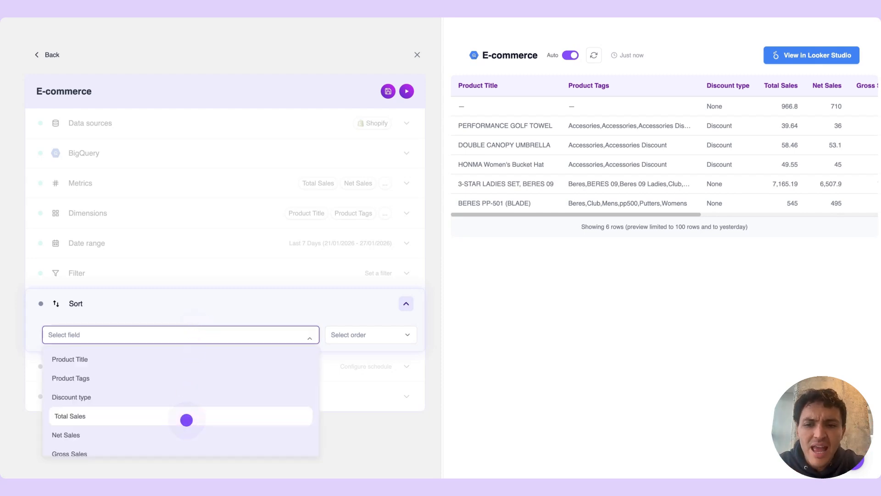
left_click(352, 334)
left_click(356, 382)
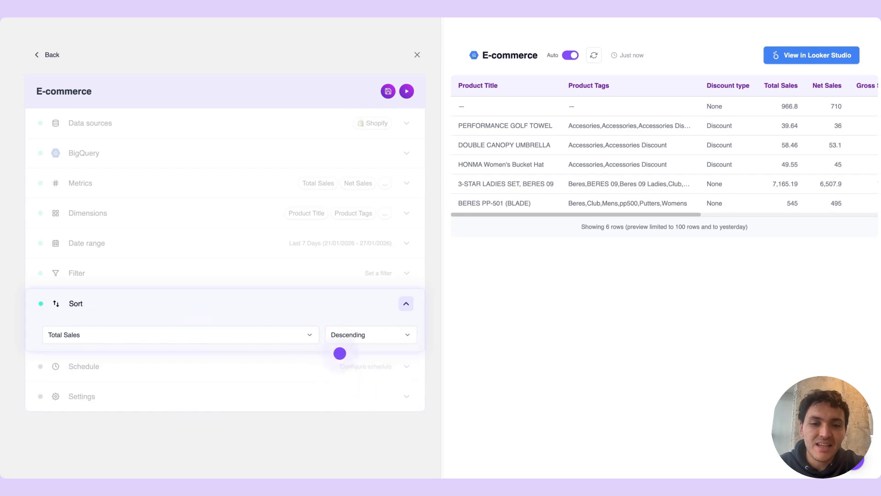
left_click(314, 308)
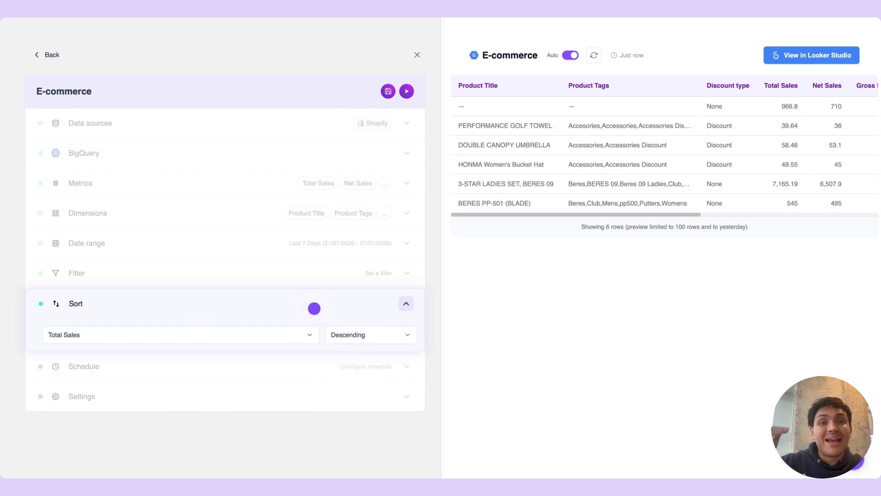
left_click(314, 308)
left_click(314, 308)
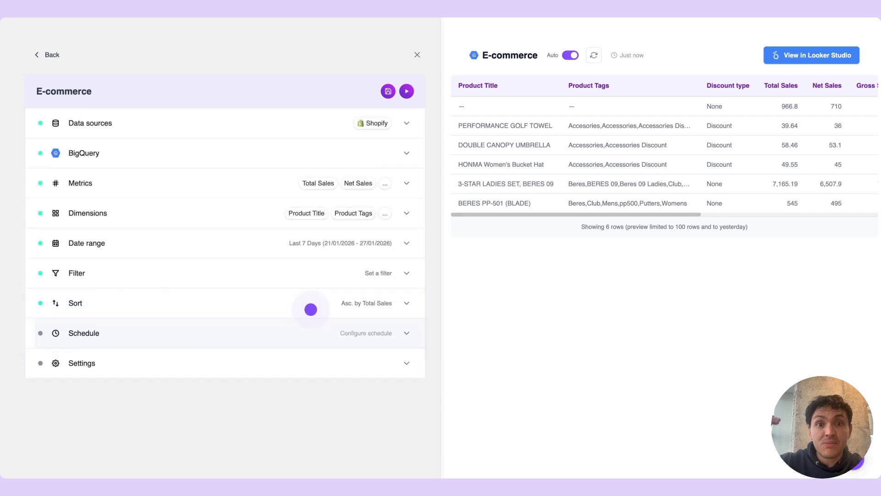
Schedule the query with the prompt "Every 12 hours" and collapse the schedule settings.
left_click(221, 335)
left_click(153, 396)
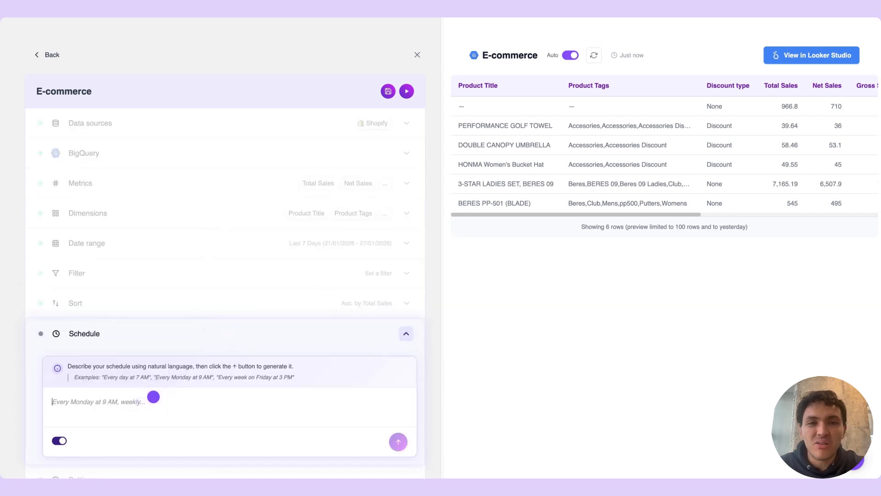
left_click(153, 397)
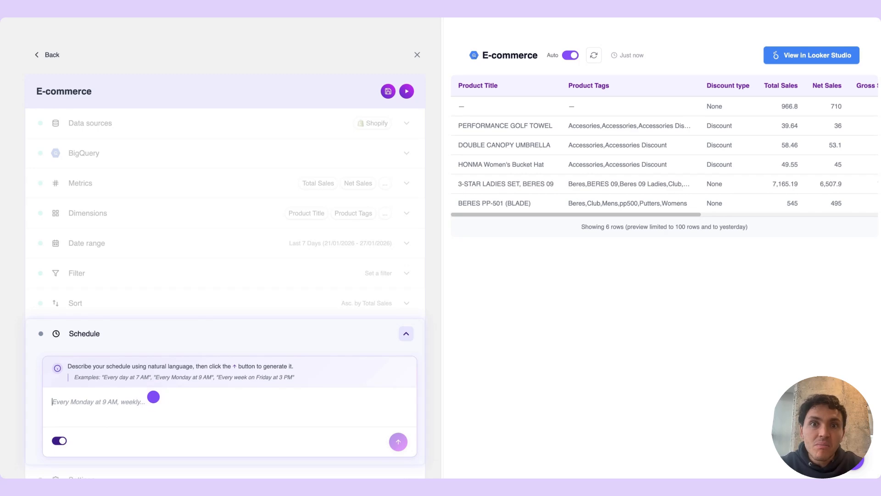
type("eVERY")
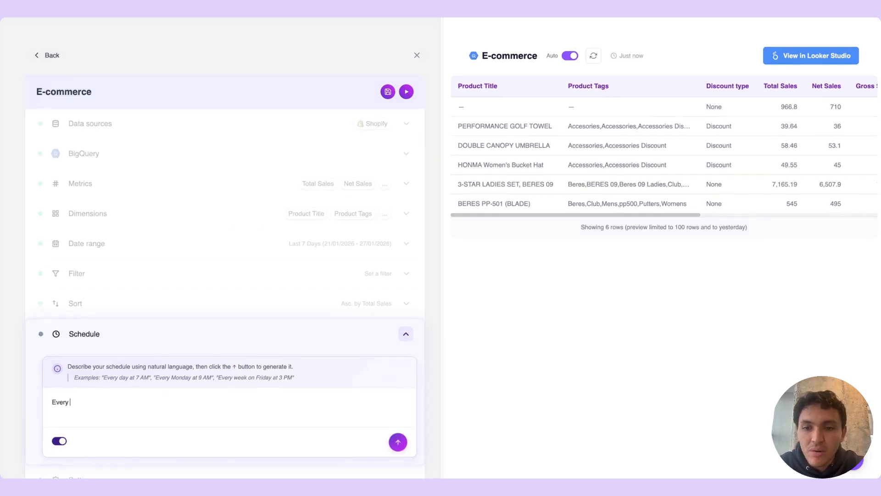
left_click(398, 440)
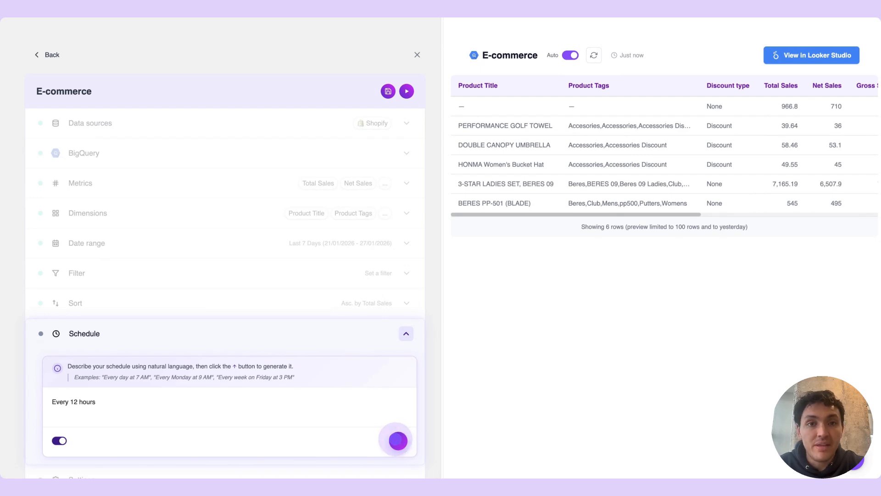
left_click(317, 332)
Expand the query's data refresh mode settings and save the query.
left_click(245, 353)
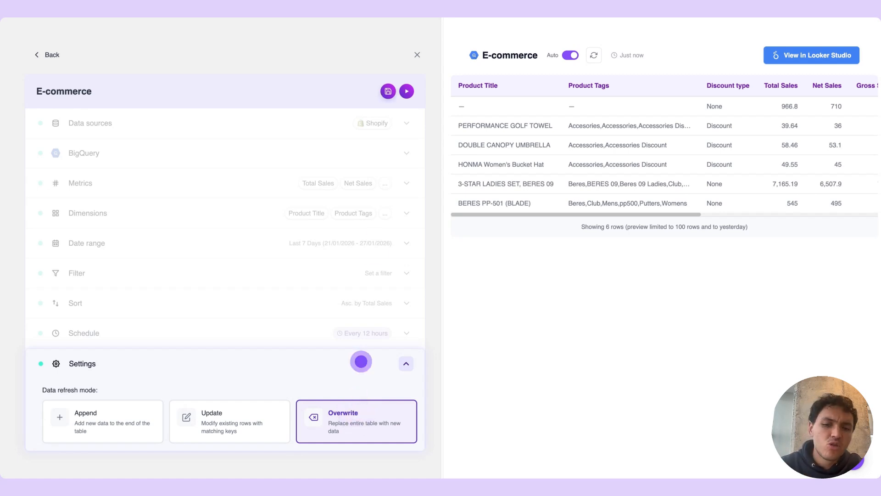
left_click(388, 92)
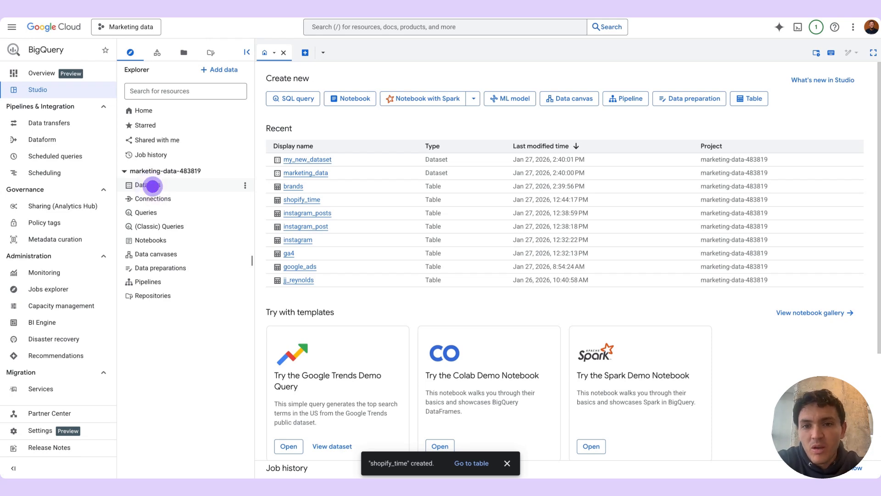
Switch to BigQuery and create an empty table named shopify_products in the marketing_data dataset.
left_click(152, 186)
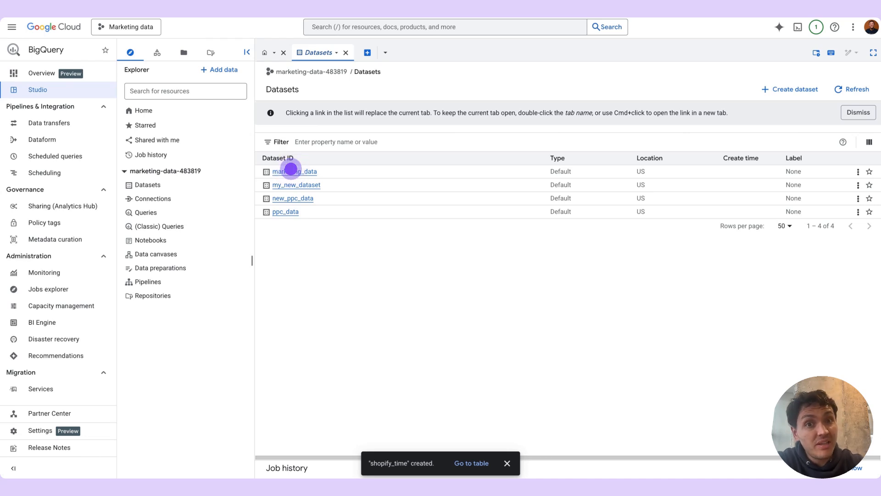
left_click(291, 171)
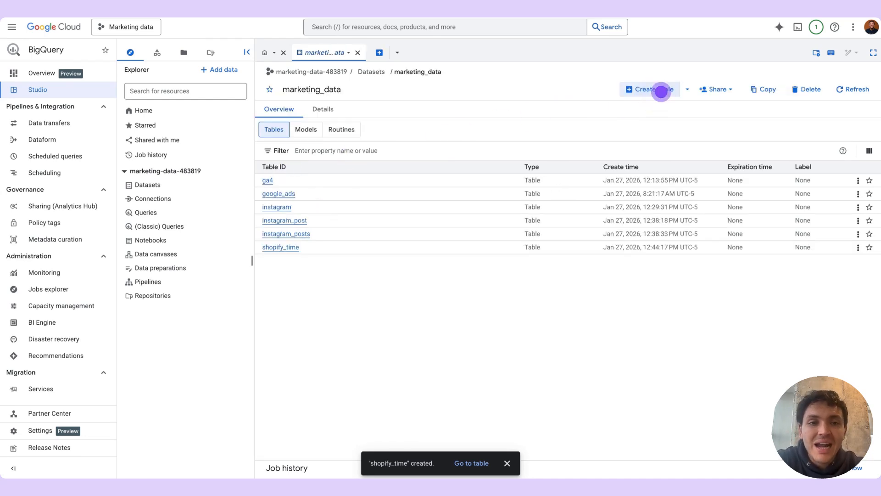
left_click(661, 91)
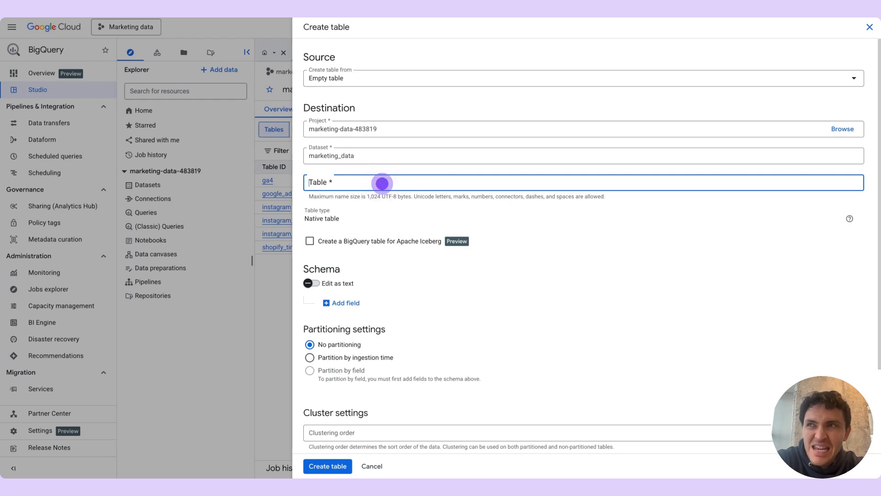
type("shopify_products")
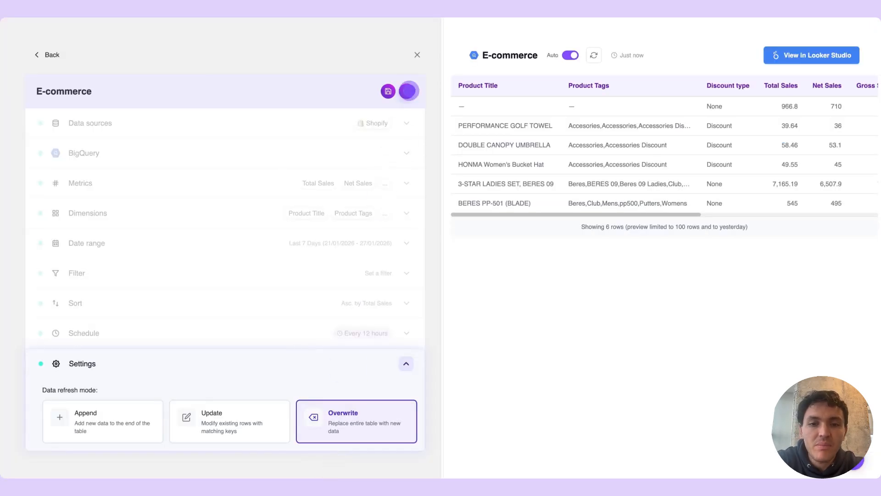
Run the E-commerce query in Porter Metrics, switch to BigQuery and preview the shopify_products table.
left_click(407, 91)
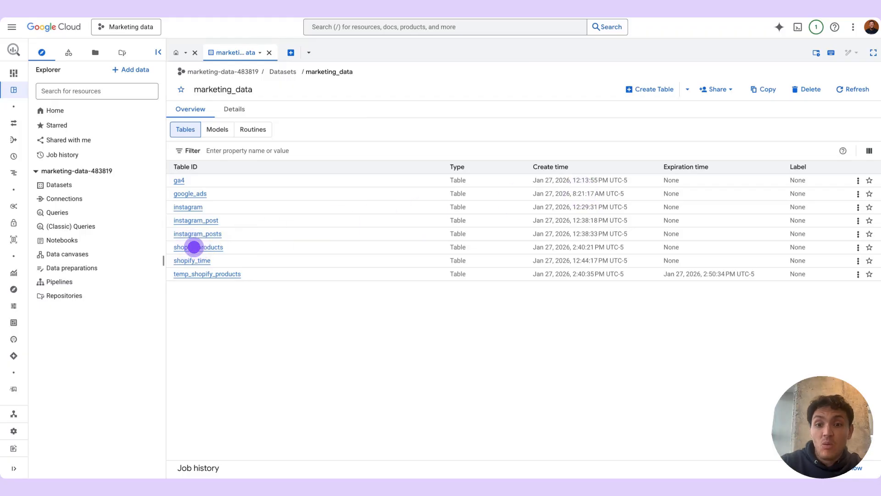
left_click(194, 247)
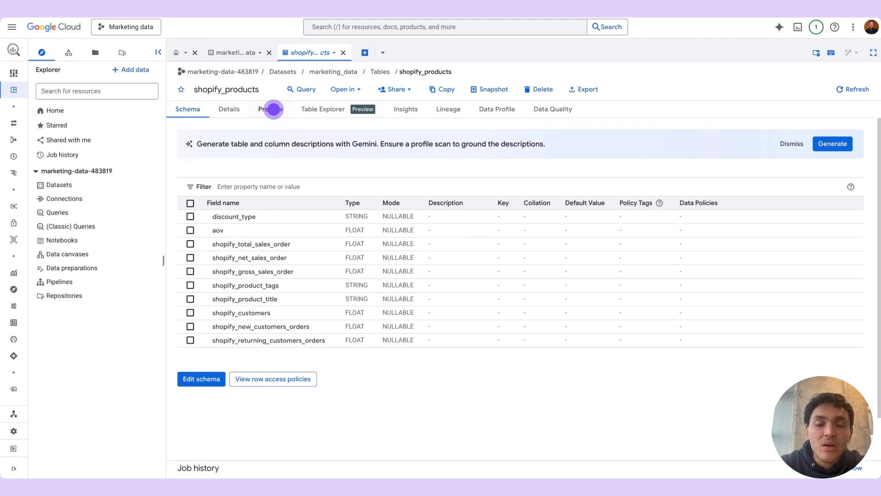
left_click(274, 109)
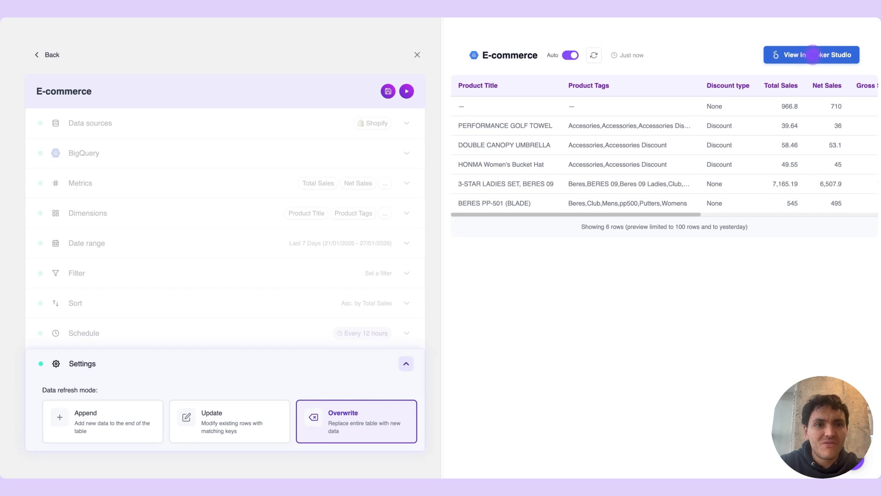
From Porter Metrics, open the query in Looker Studio, acknowledge the data access review and save the report.
left_click(813, 54)
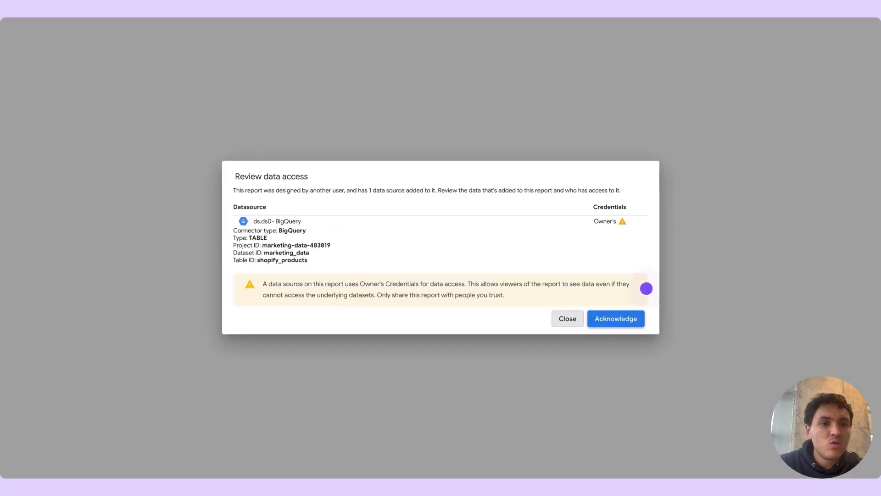
left_click(621, 320)
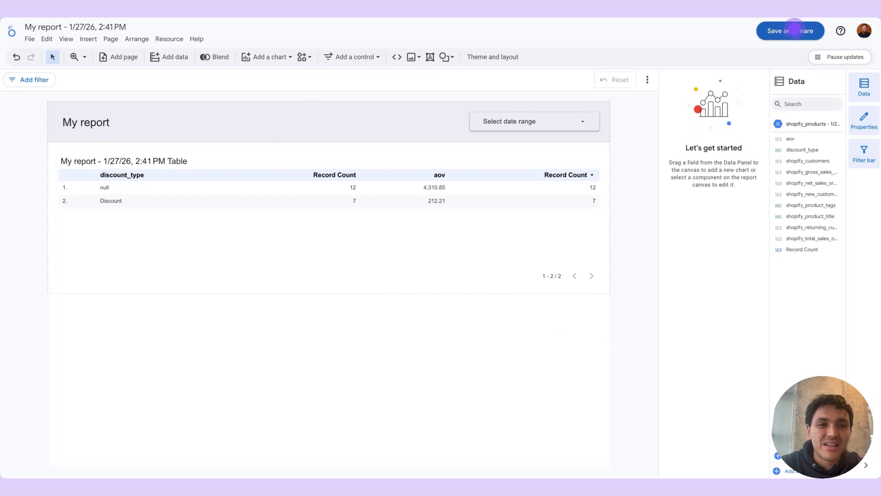
left_click(795, 28)
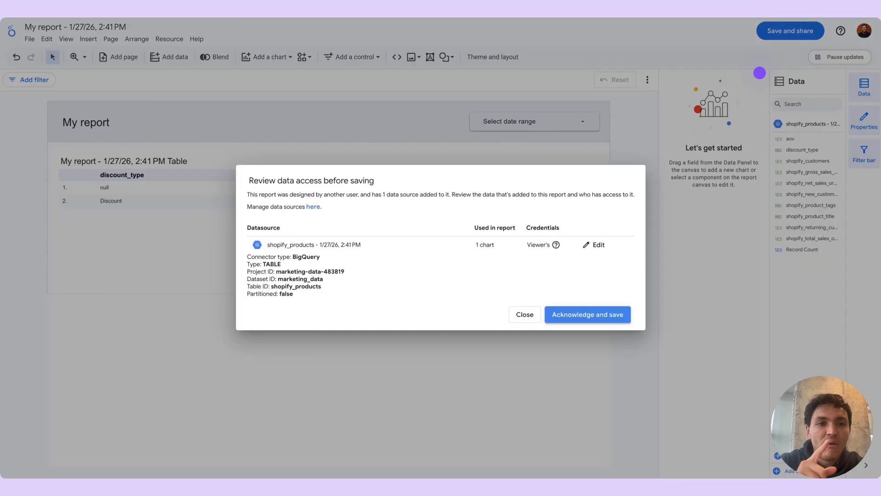
left_click(574, 312)
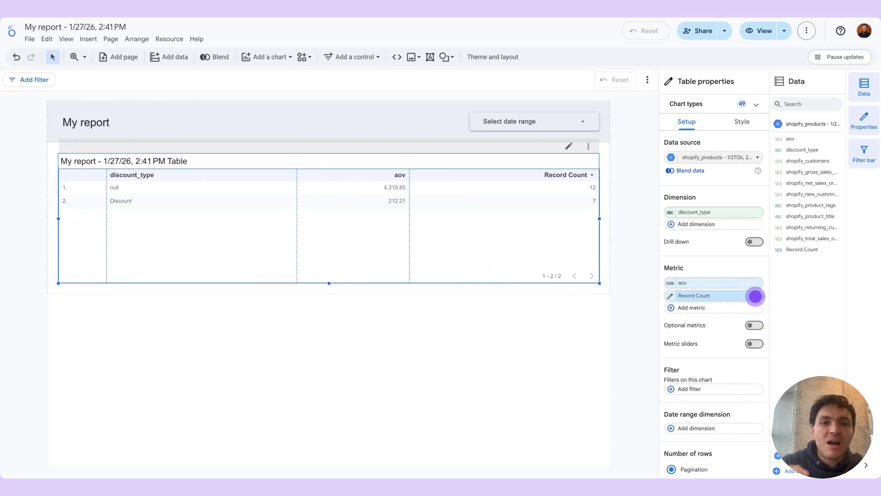
Replace the report table's aov and Record Count metrics with shopify_customers and shopify_total_sales_order.
left_click(755, 297)
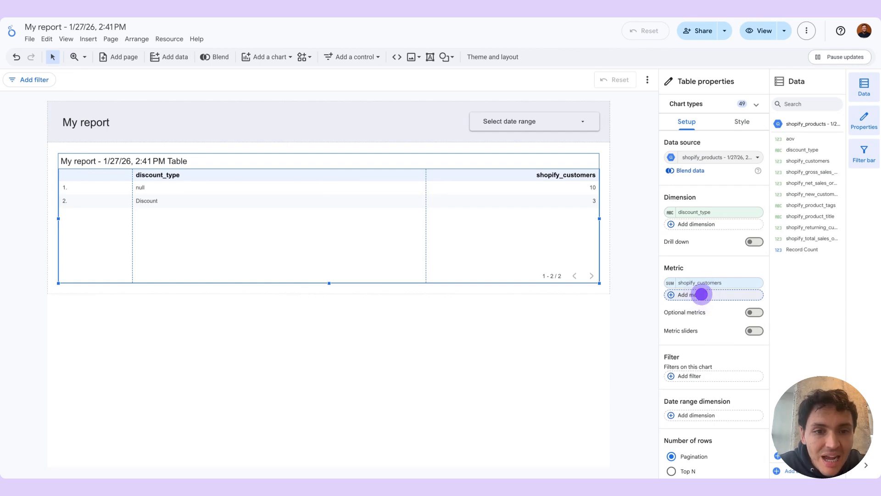
left_click(701, 294)
left_click(679, 332)
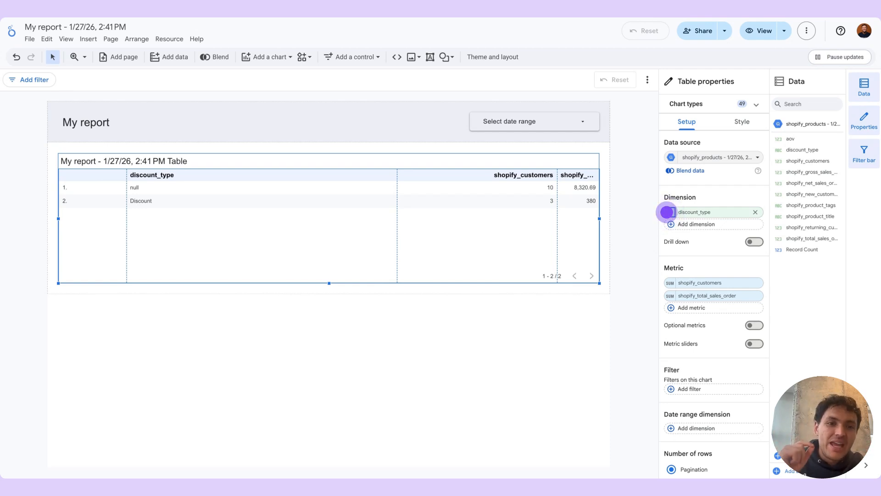
Set the display name of the table's discount_type dimension to Discount type.
left_click(668, 211)
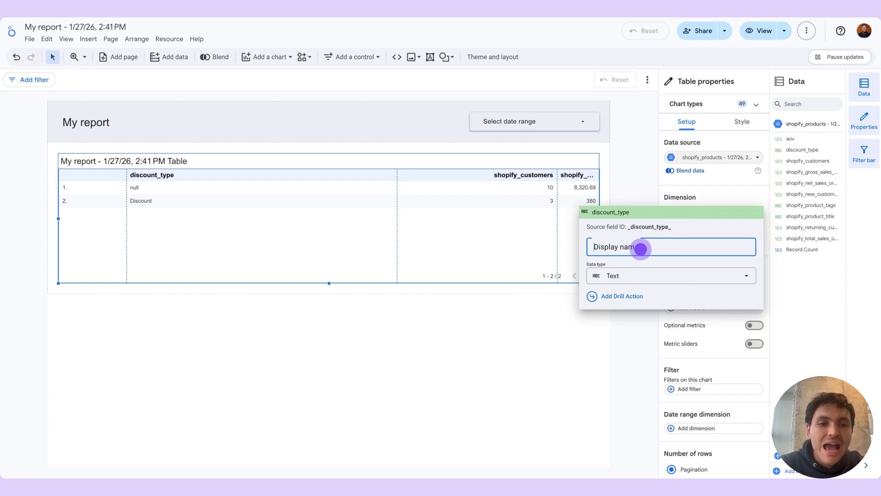
type("Discount type")
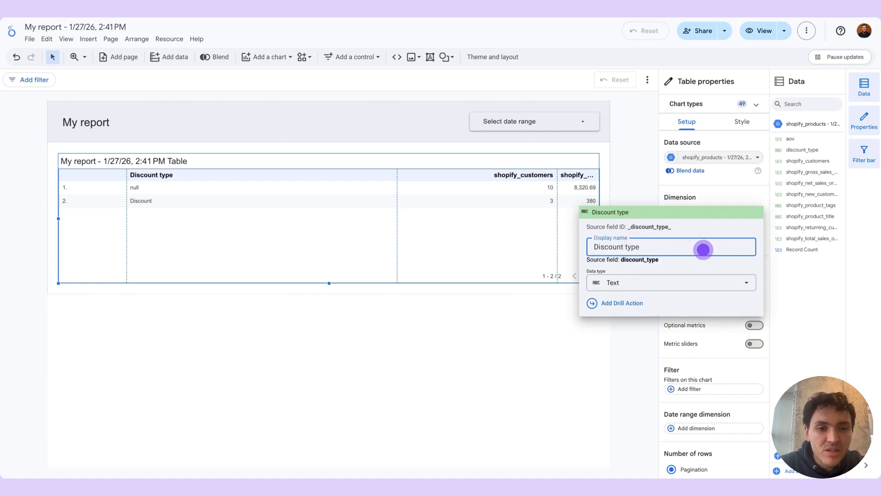
key("Return")
Set the display names of the shopify_customers and shopify_total_sales_order metrics to Customers and Orders.
left_click(670, 281)
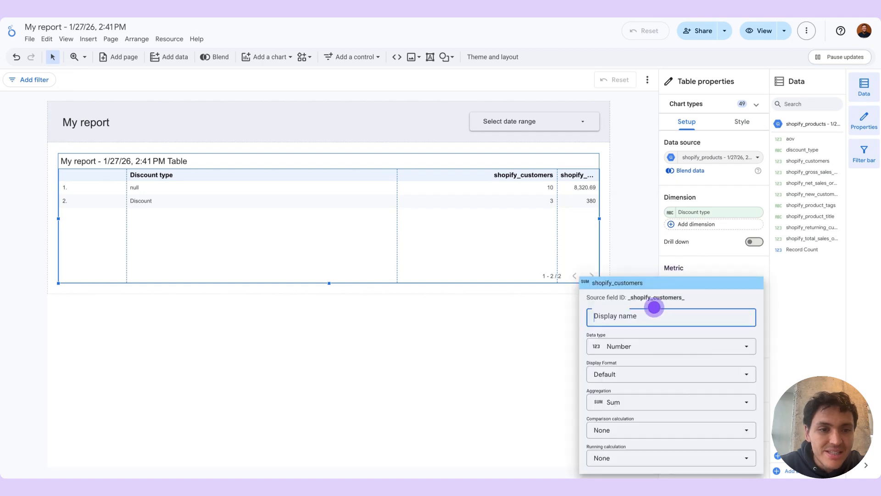
type("Customers")
left_click(808, 321)
left_click(670, 295)
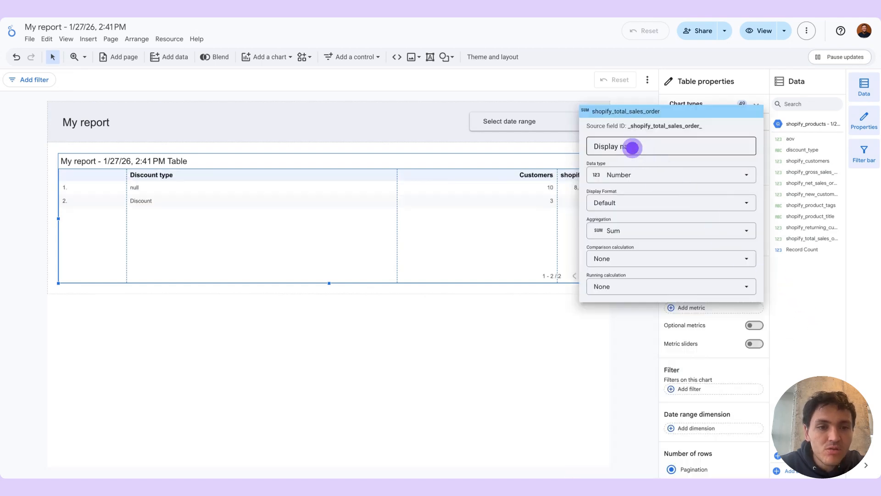
type("Orders")
left_click(799, 291)
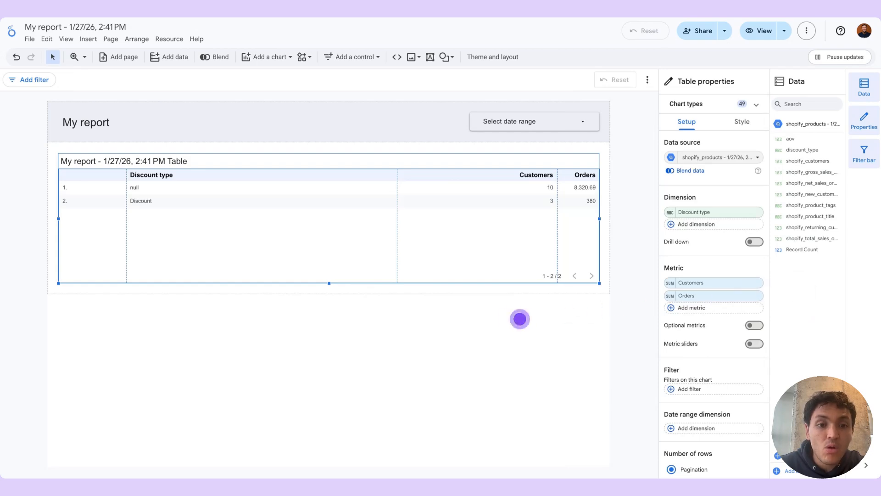